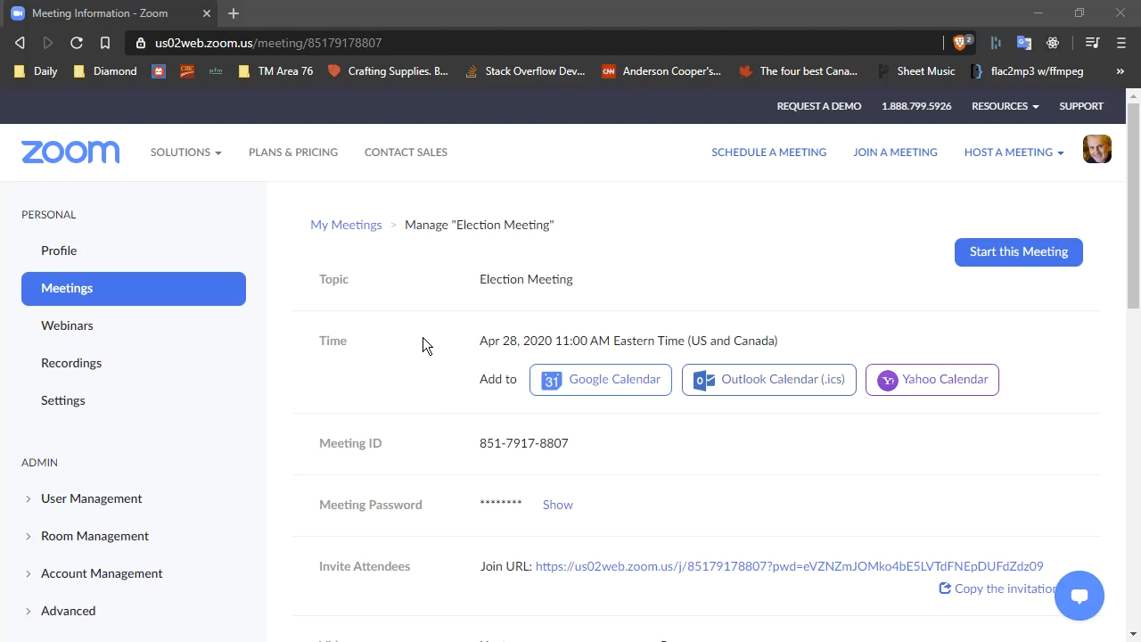
# Add a new poll to the Election Meeting titled President and mark it as anonymous.
pyautogui.scroll(-2, 422, 337)
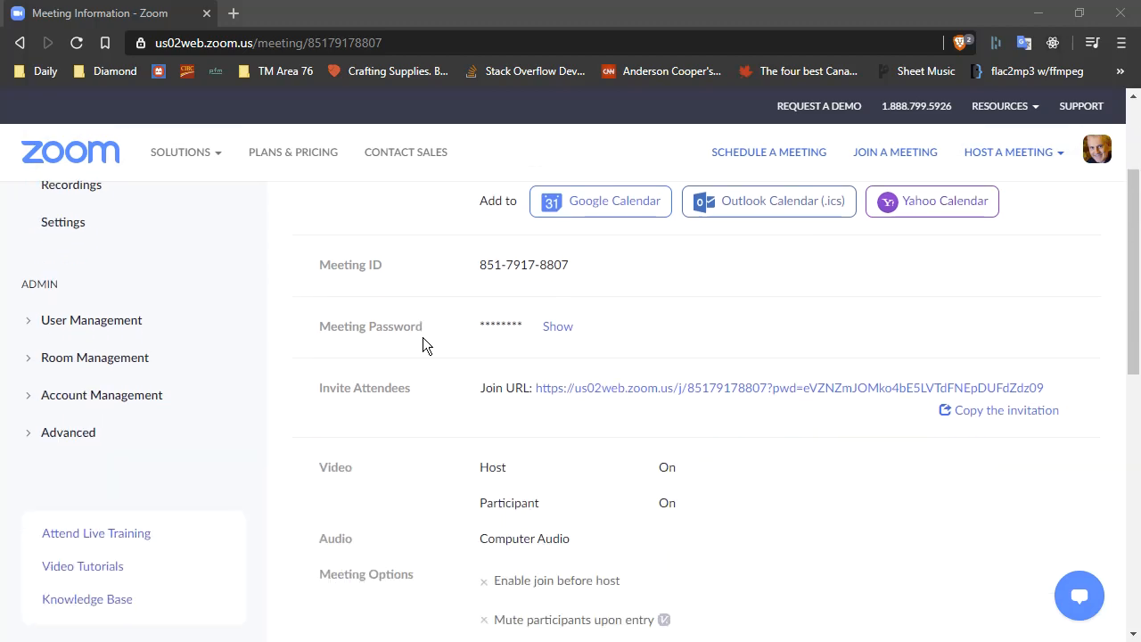
pyautogui.scroll(-5, 420, 488)
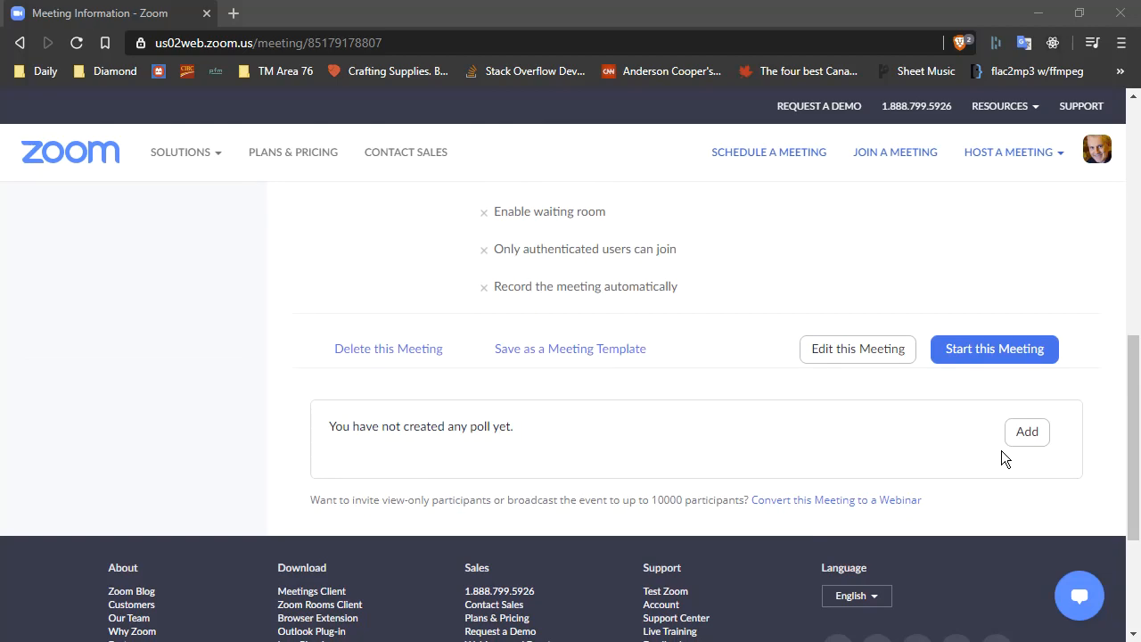
pyautogui.scroll(8, 674, 434)
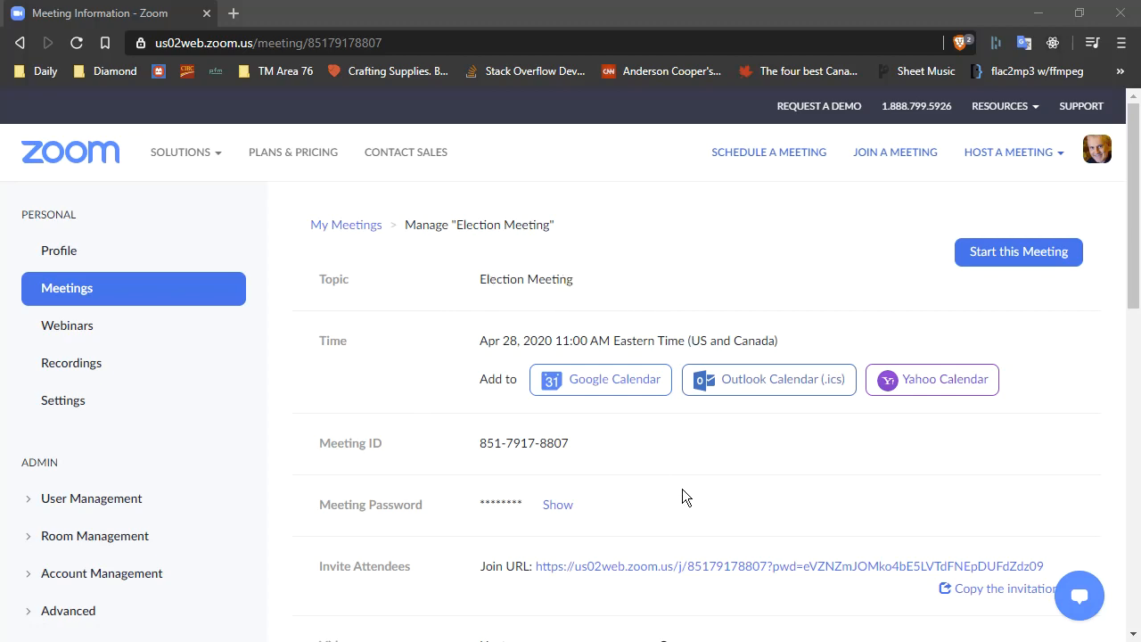
pyautogui.scroll(-6, 677, 504)
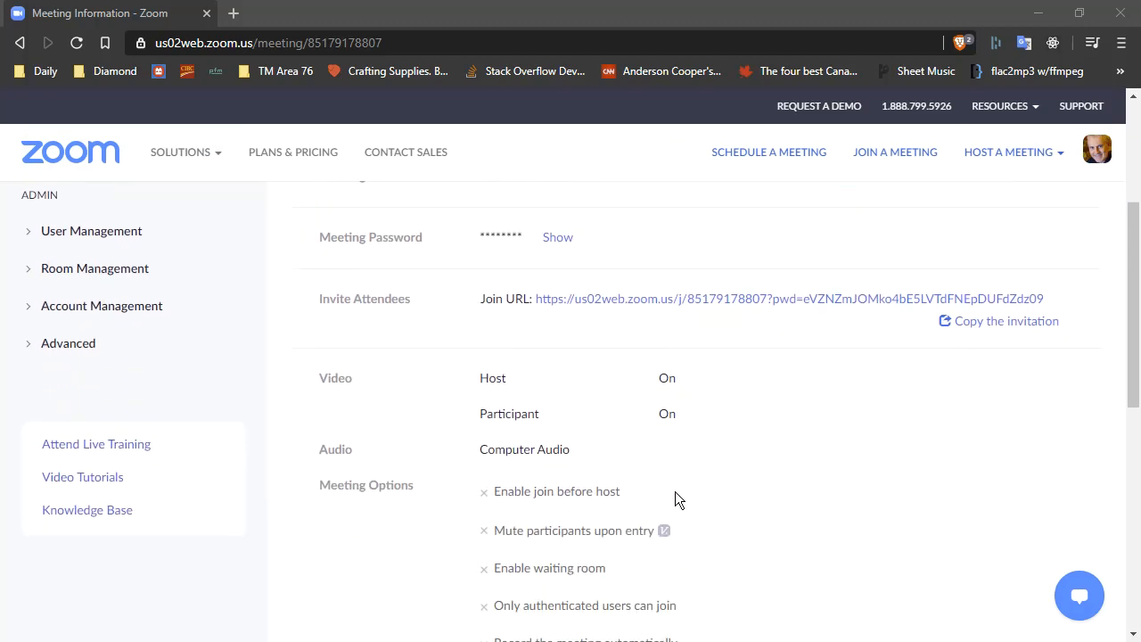
pyautogui.scroll(-4, 674, 491)
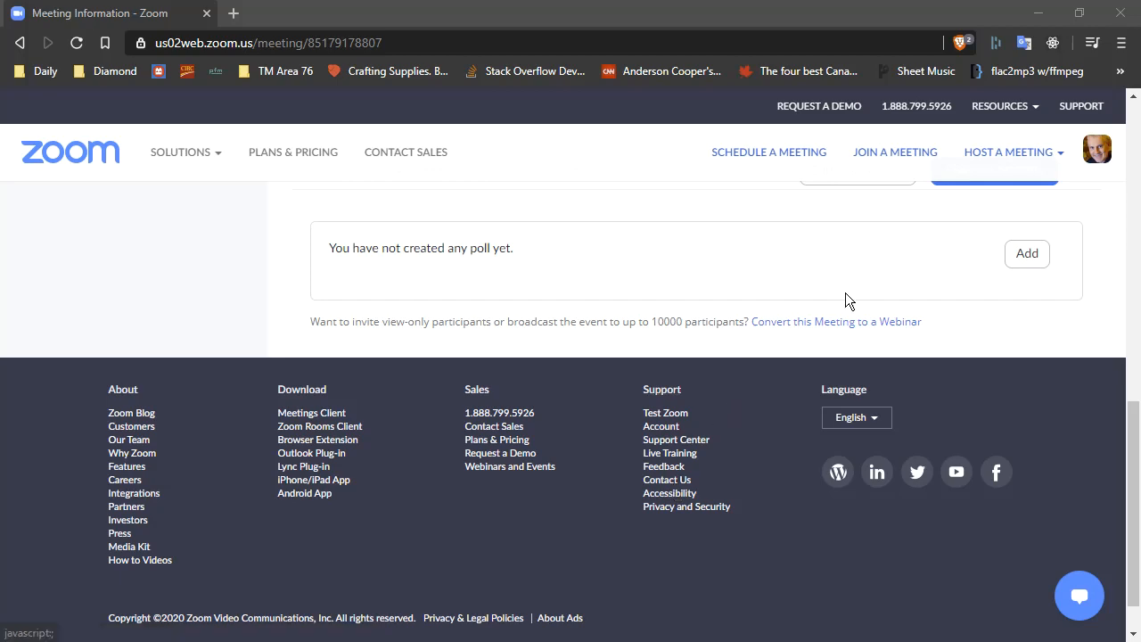
pyautogui.click(1029, 255)
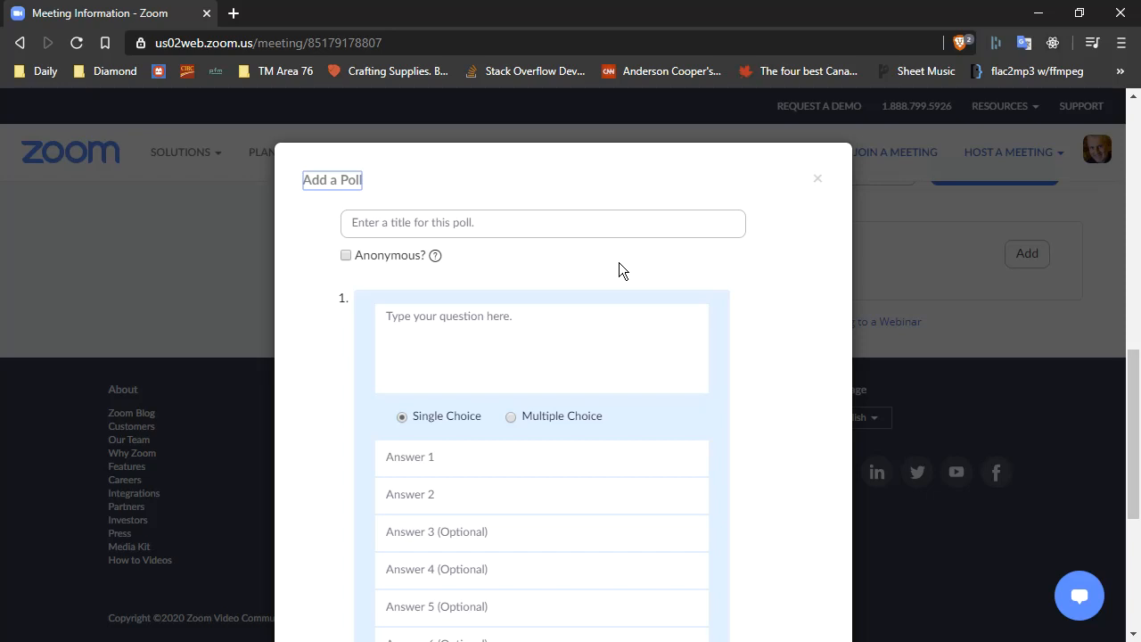
pyautogui.click(526, 220)
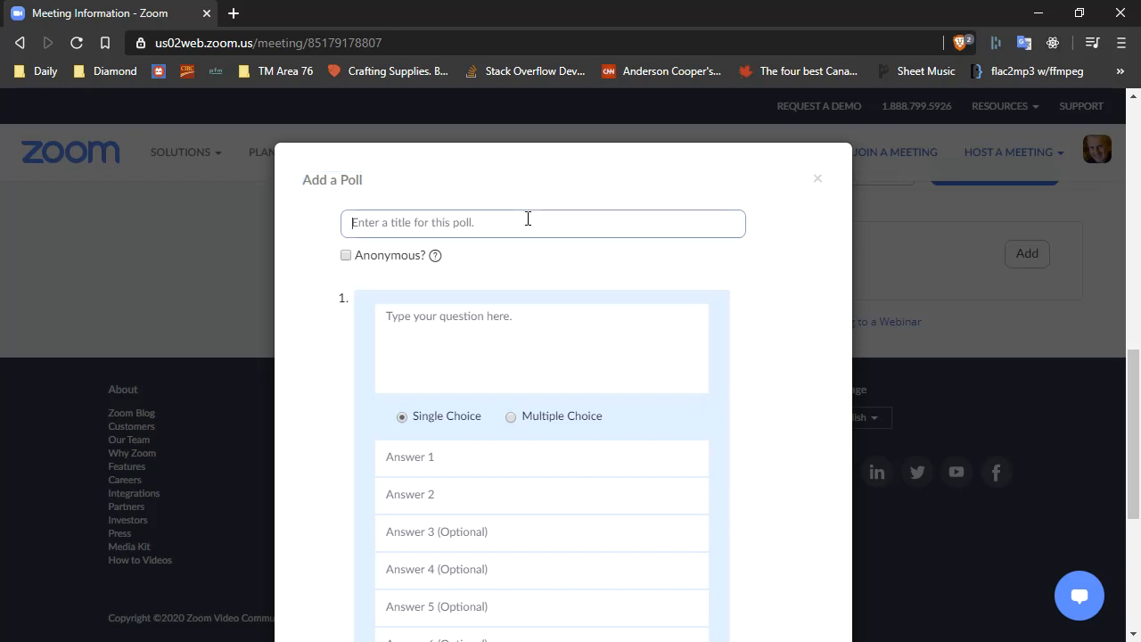
pyautogui.write('Pre')
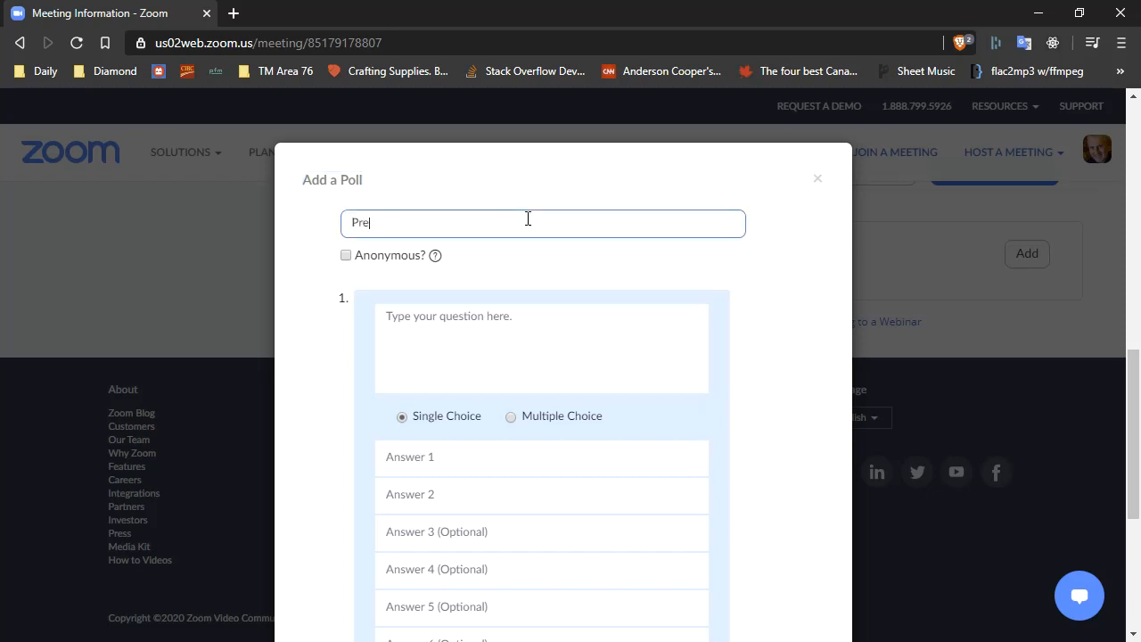
pyautogui.write('sident')
pyautogui.click(346, 255)
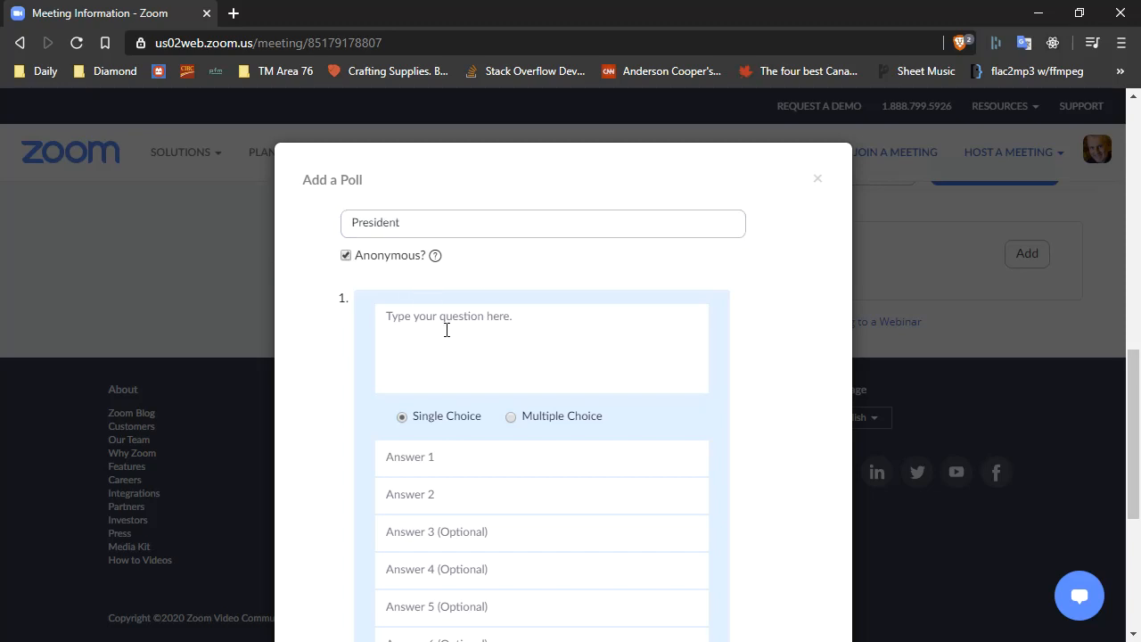
# Enter the poll question "Who do you want for president?".
pyautogui.click(482, 322)
pyautogui.write('Who do you want for president?')
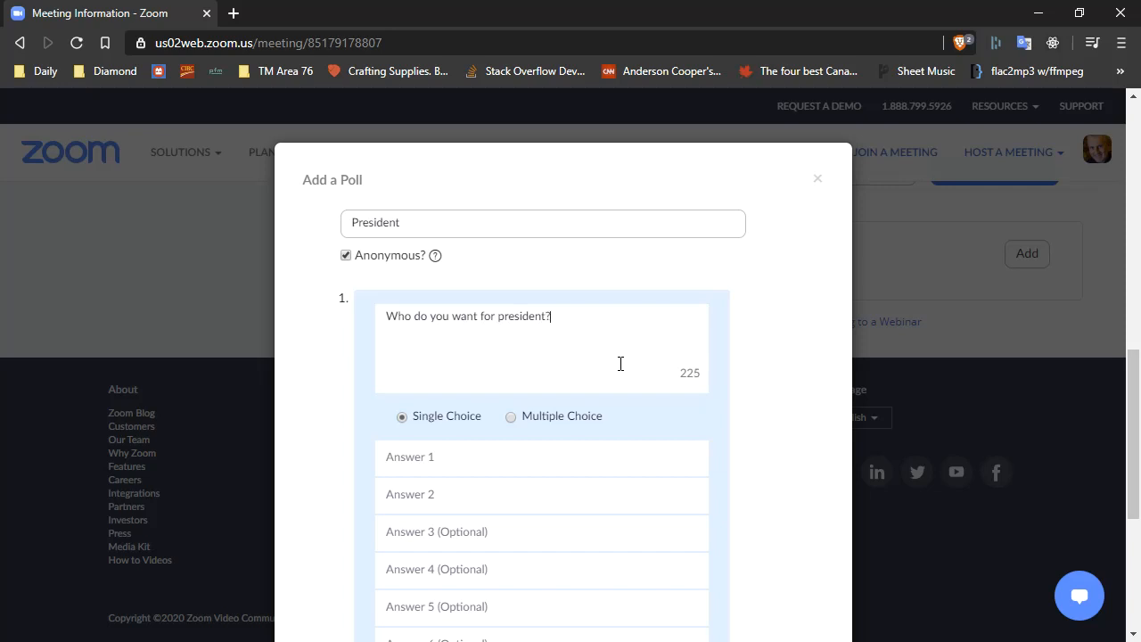
# Enter two candidate names as the first two single-choice answers and save the poll.
pyautogui.click(460, 456)
pyautogui.write('John Smith')
pyautogui.press('Tab')
pyautogui.write('Joe Blow')
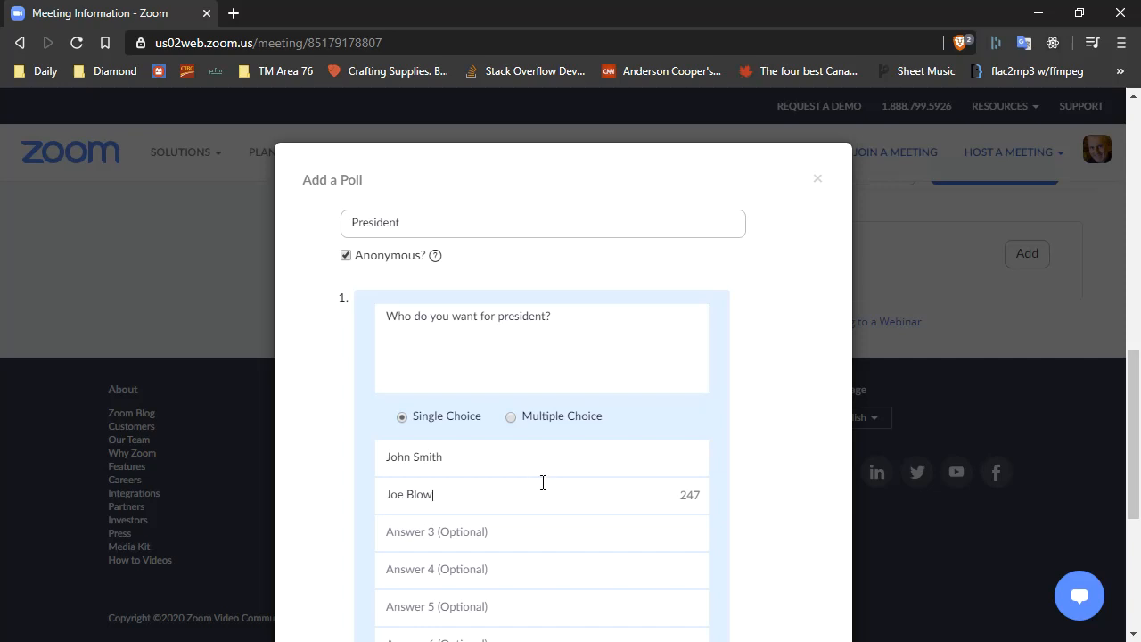
pyautogui.scroll(-4, 559, 506)
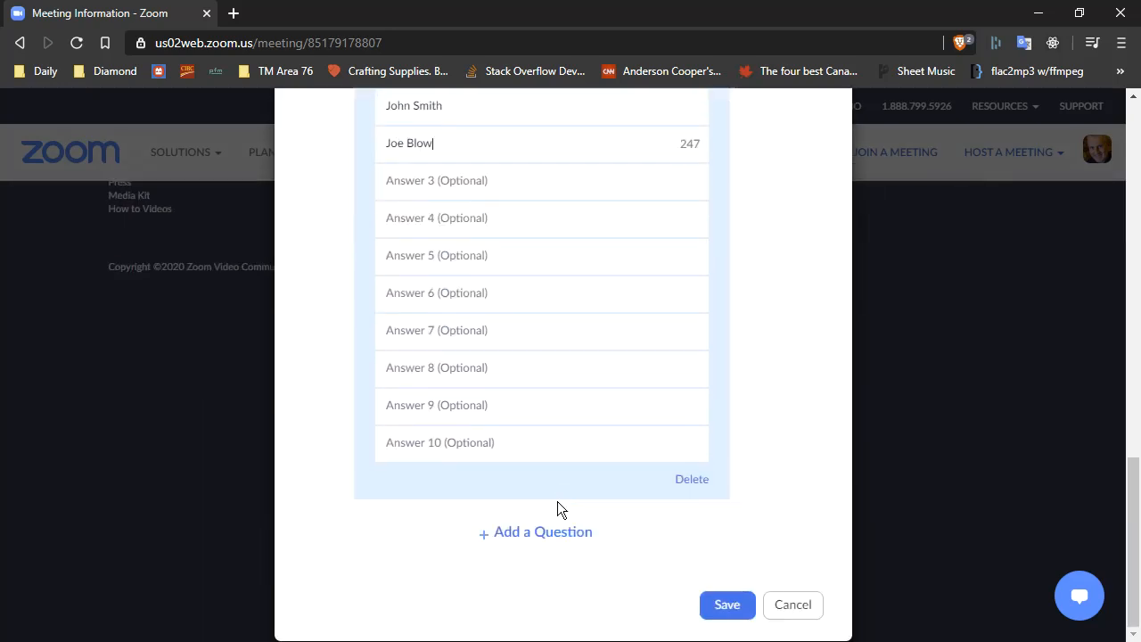
pyautogui.scroll(2, 558, 509)
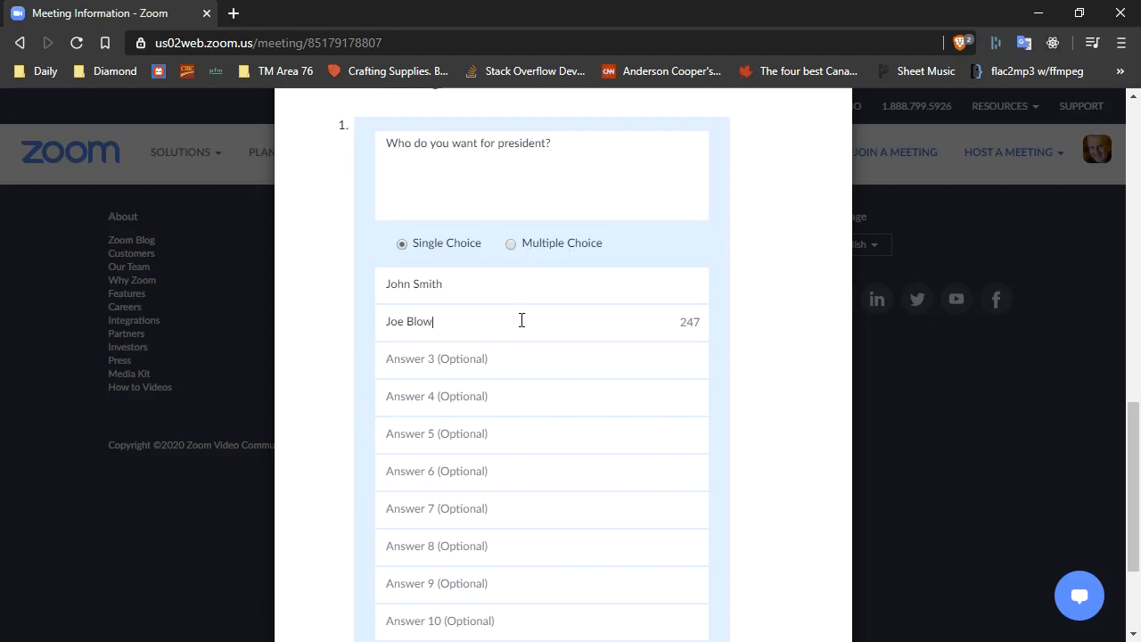
pyautogui.scroll(-2, 744, 392)
pyautogui.scroll(-1, 750, 392)
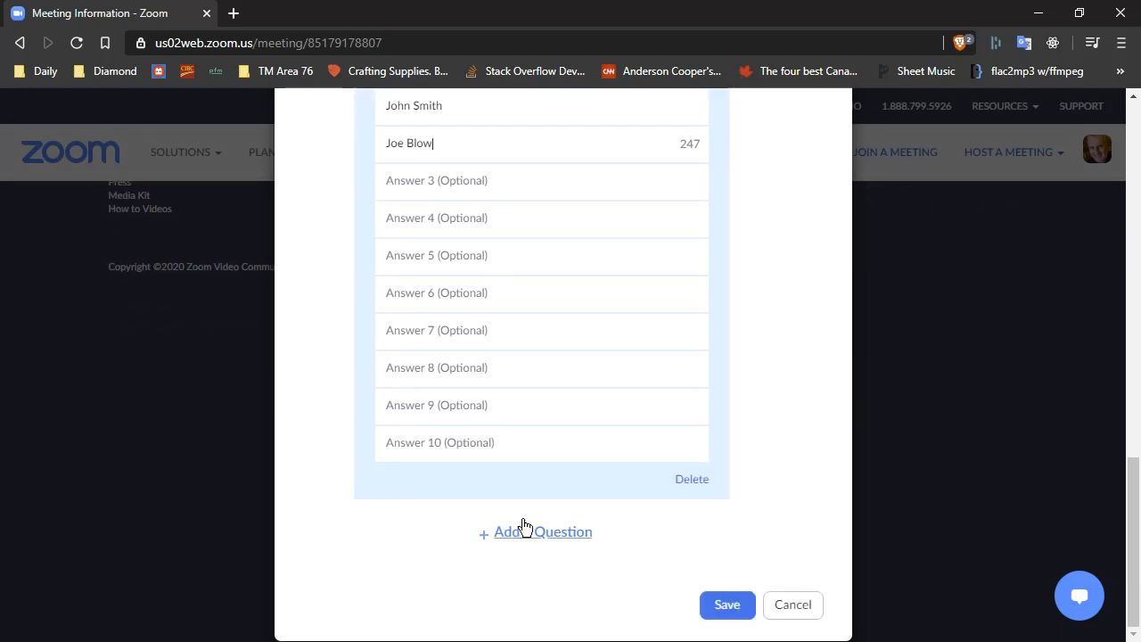
pyautogui.click(721, 609)
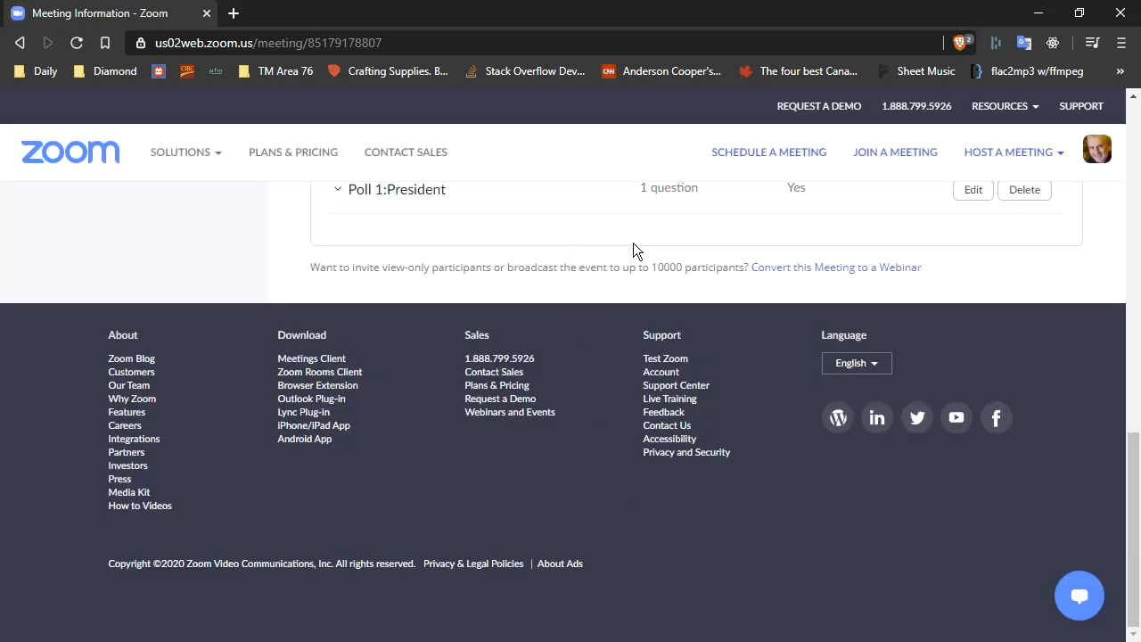
# Start the meeting and open its Polls window.
pyautogui.scroll(2, 538, 279)
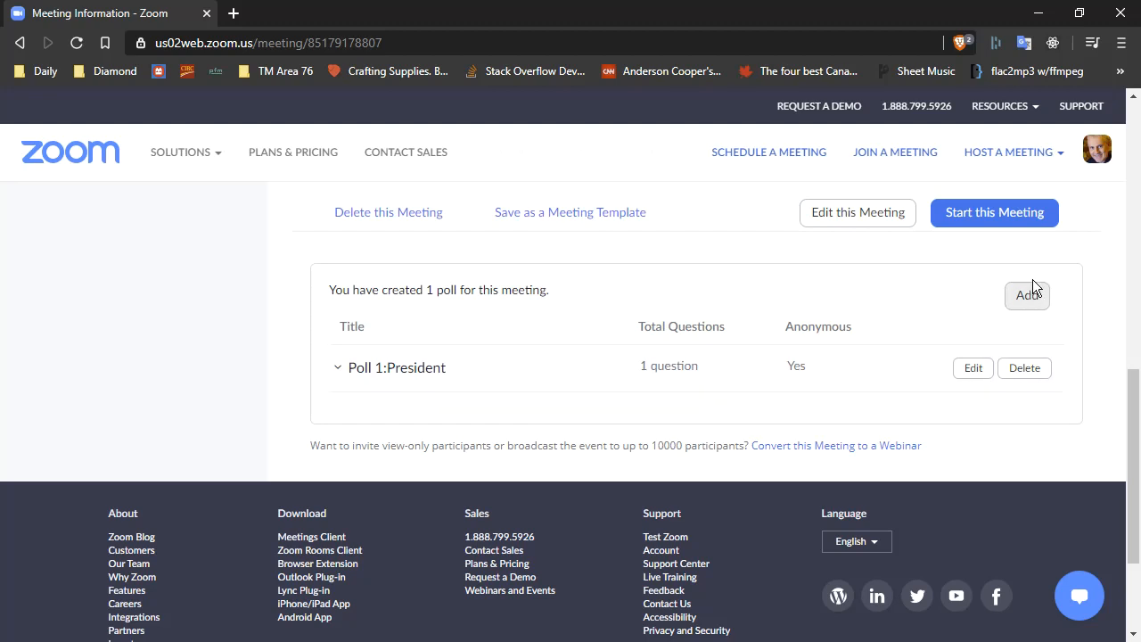
pyautogui.click(988, 220)
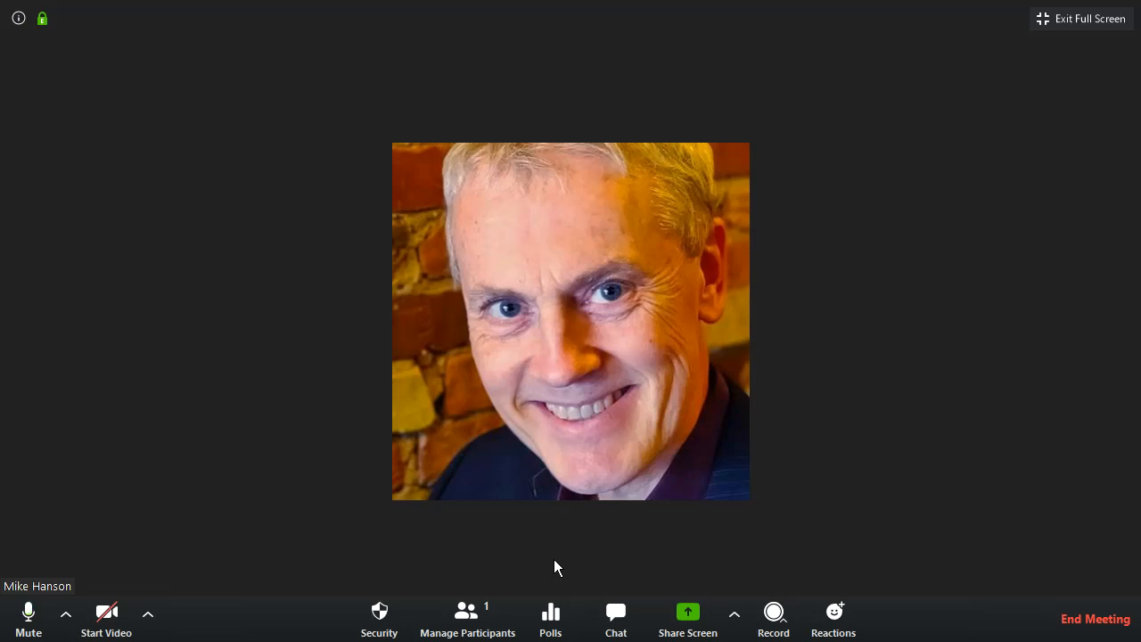
pyautogui.click(549, 622)
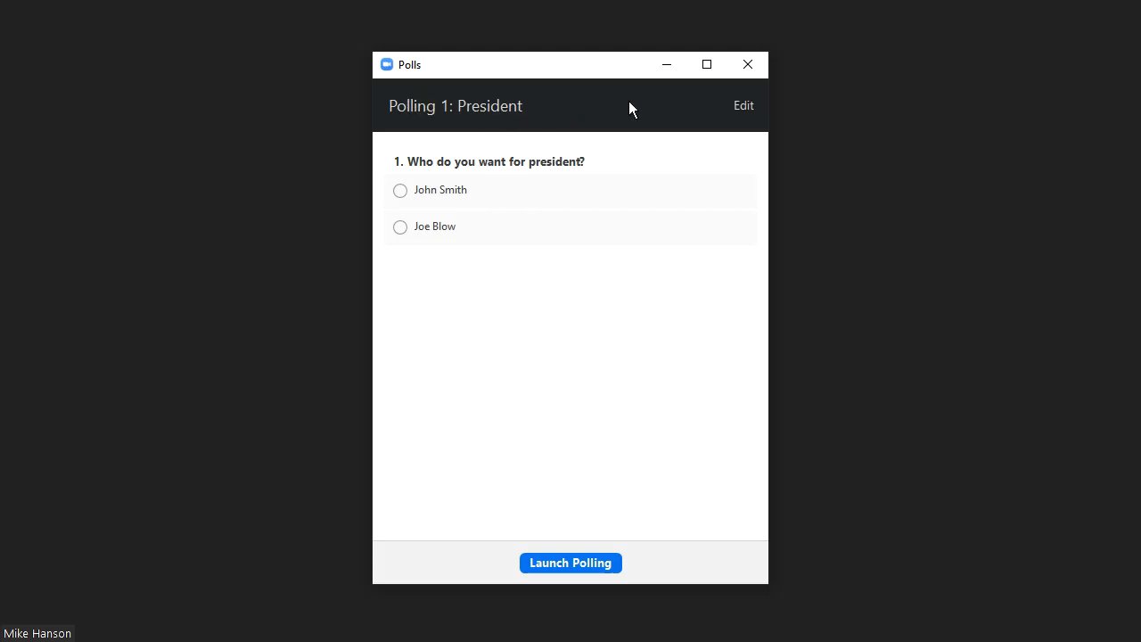
pyautogui.click(745, 105)
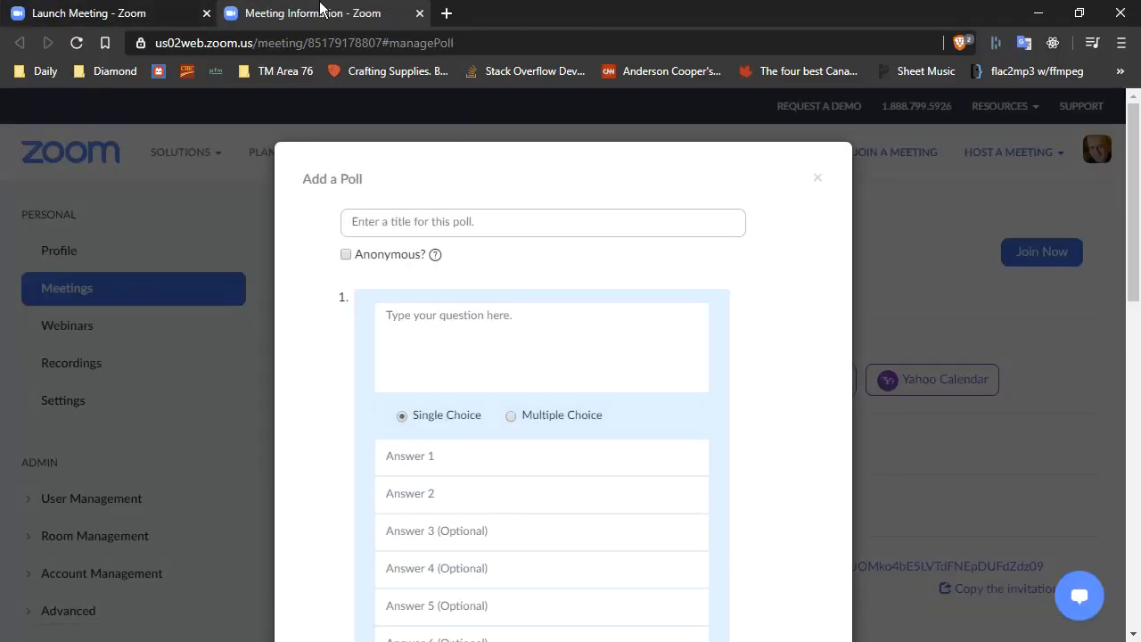
pyautogui.click(82, 18)
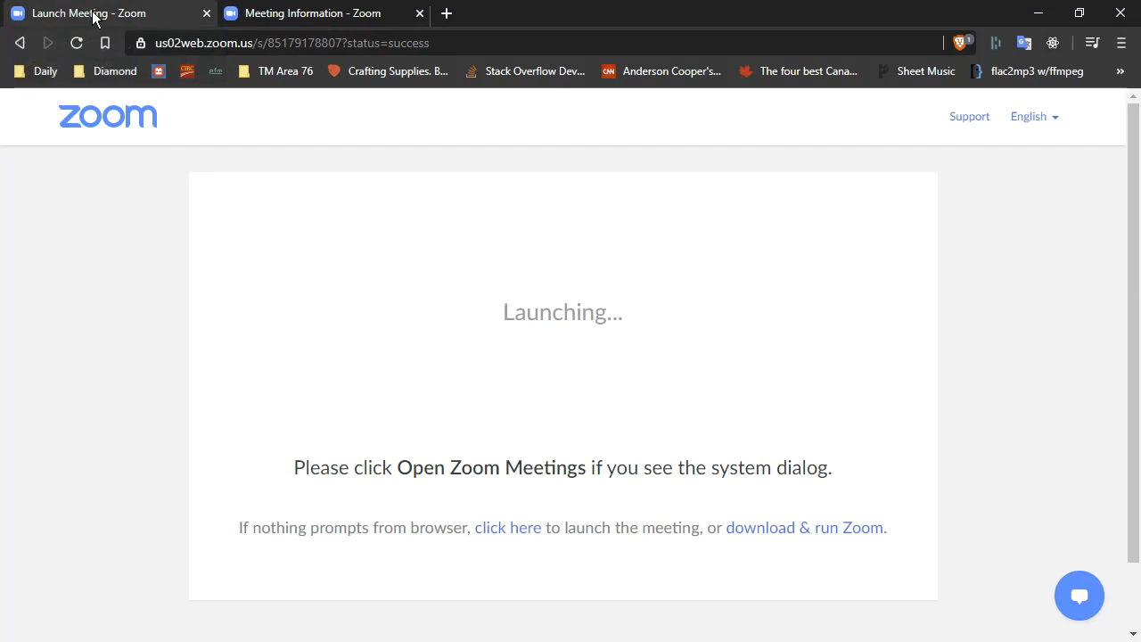
pyautogui.click(313, 18)
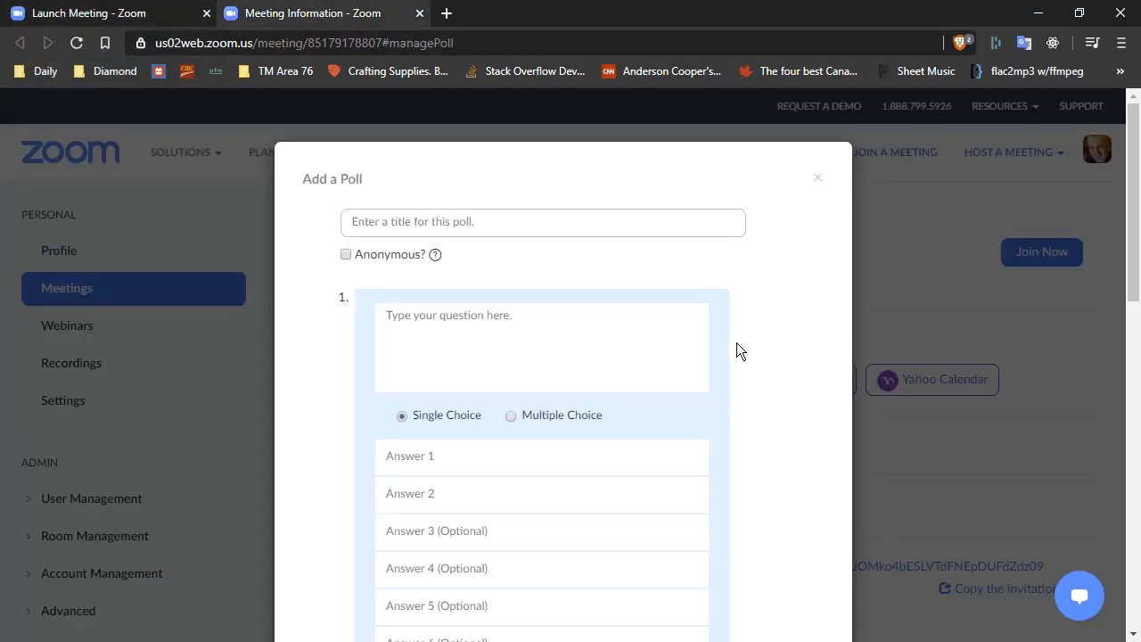
pyautogui.scroll(-2, 770, 391)
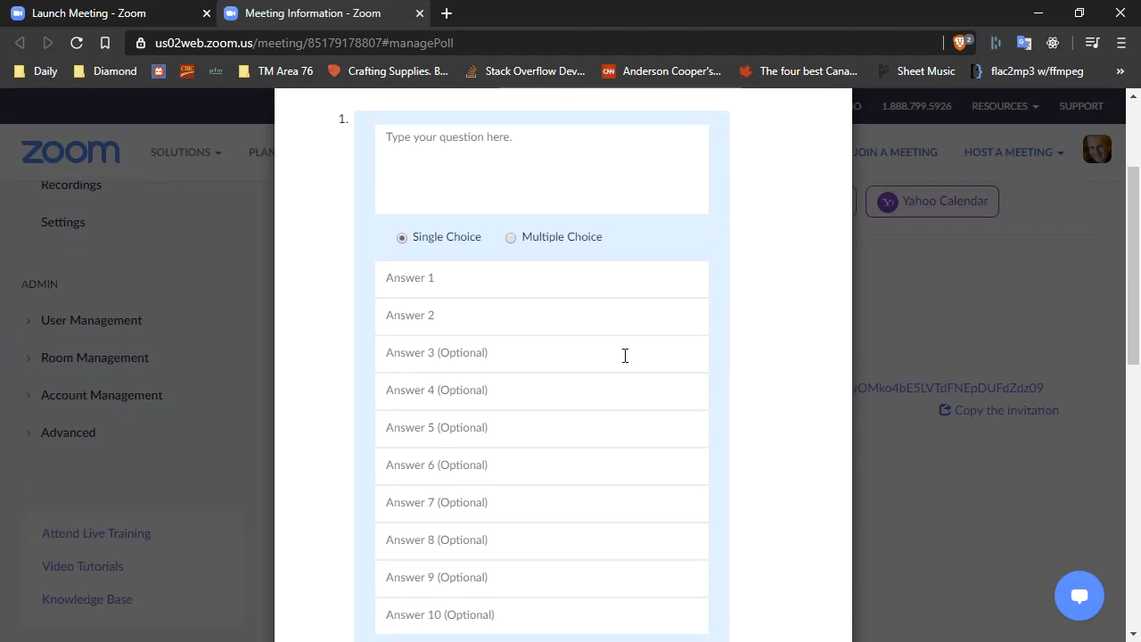
pyautogui.scroll(2, 810, 331)
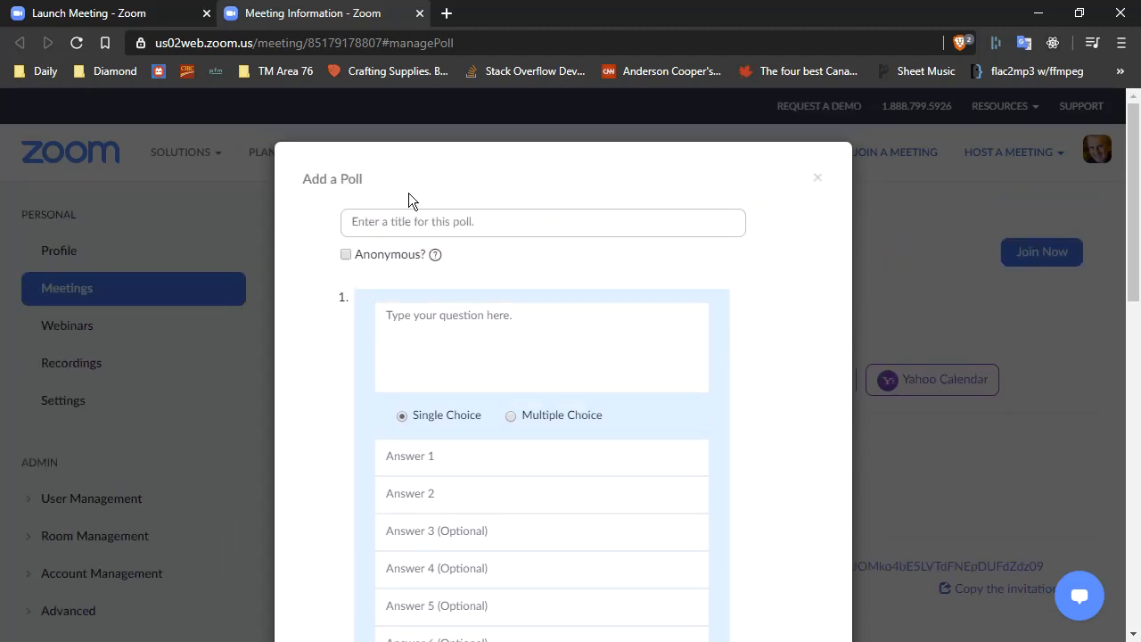
pyautogui.scroll(-5, 690, 288)
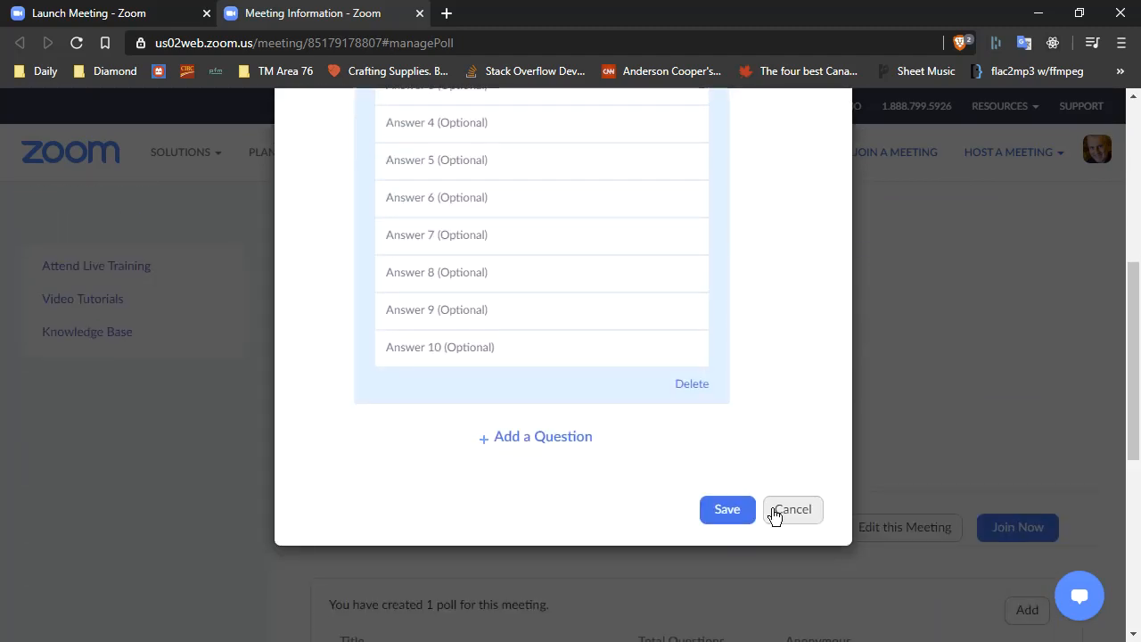
pyautogui.click(796, 509)
# Edit the President poll to add a third candidate name as answer 3, then save it.
pyautogui.scroll(-2, 777, 512)
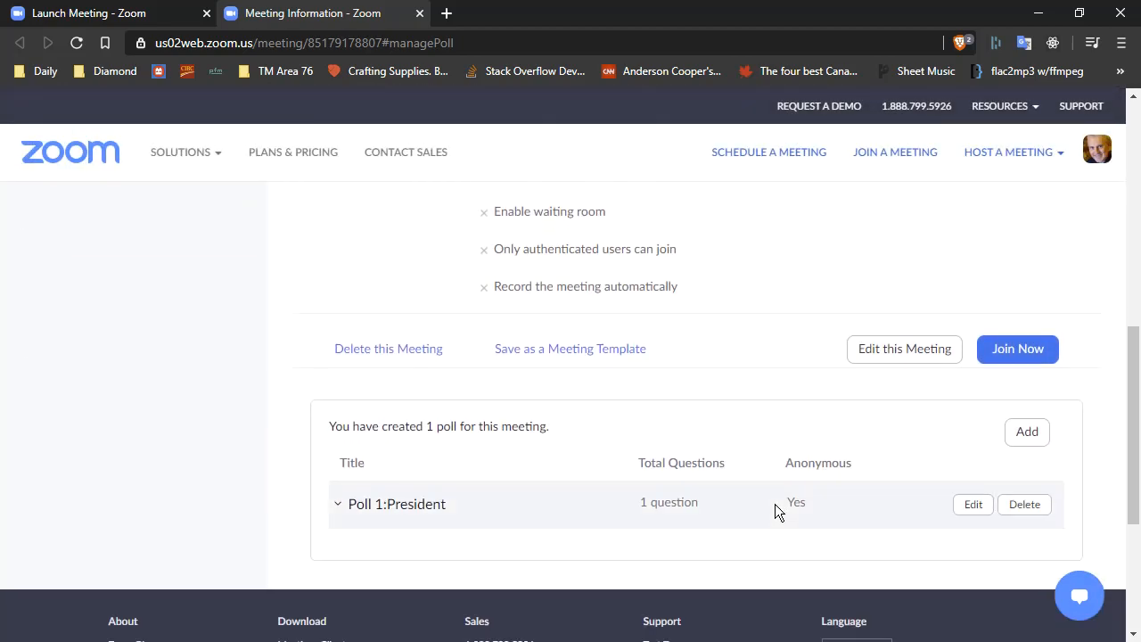
pyautogui.click(973, 505)
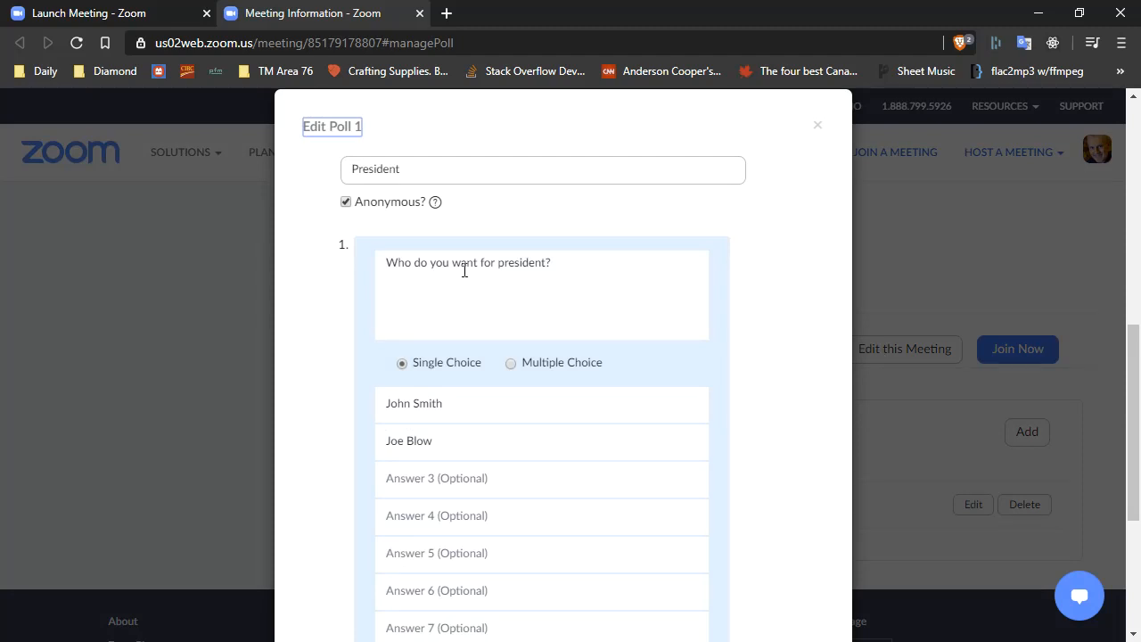
pyautogui.click(467, 476)
pyautogui.write('Stacey')
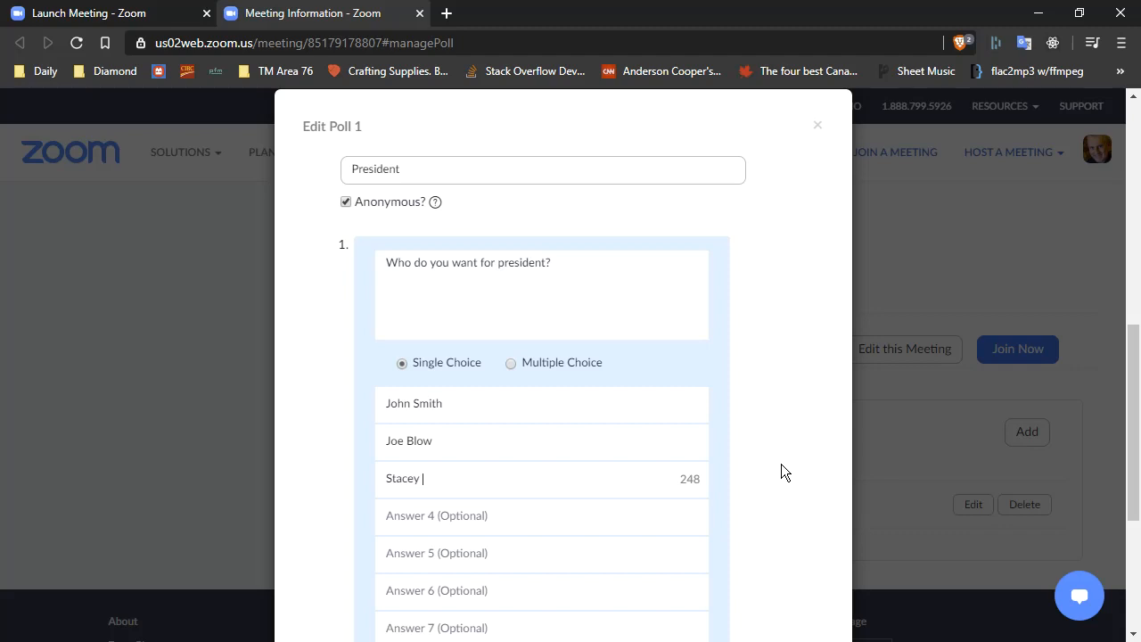
pyautogui.write(' Floorcandidate')
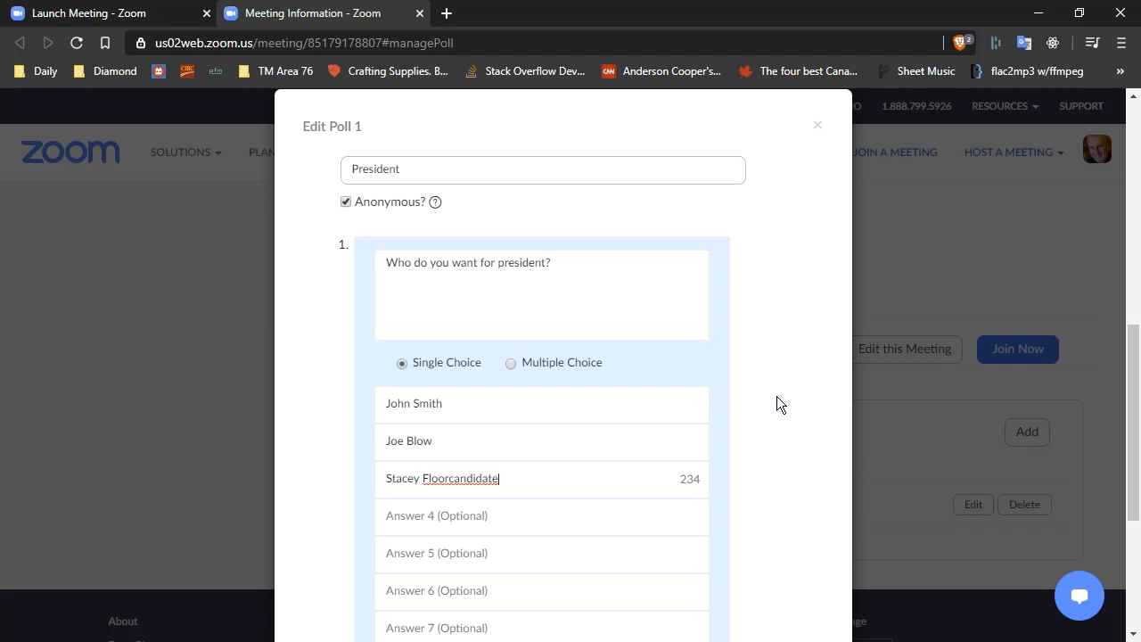
pyautogui.scroll(-2, 776, 395)
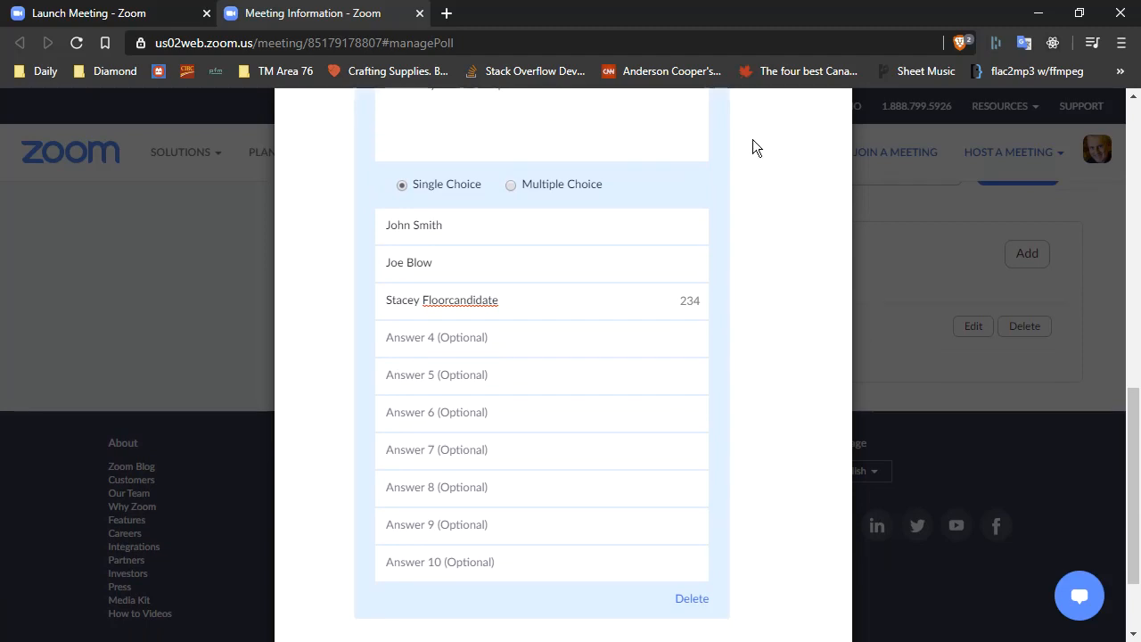
pyautogui.scroll(4, 797, 214)
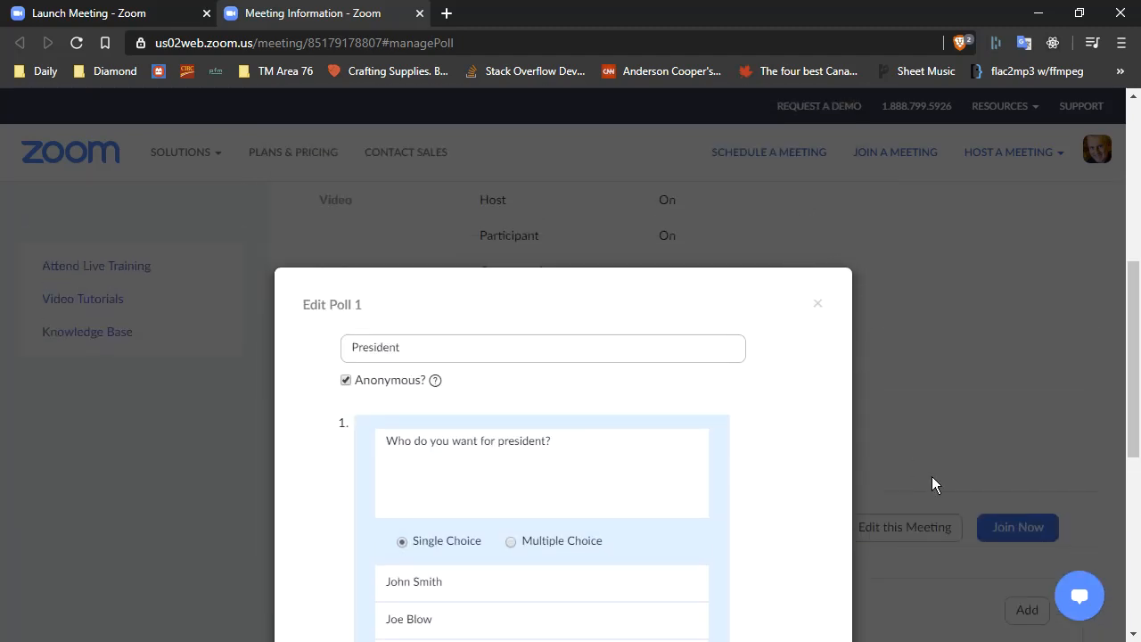
pyautogui.scroll(-4, 918, 459)
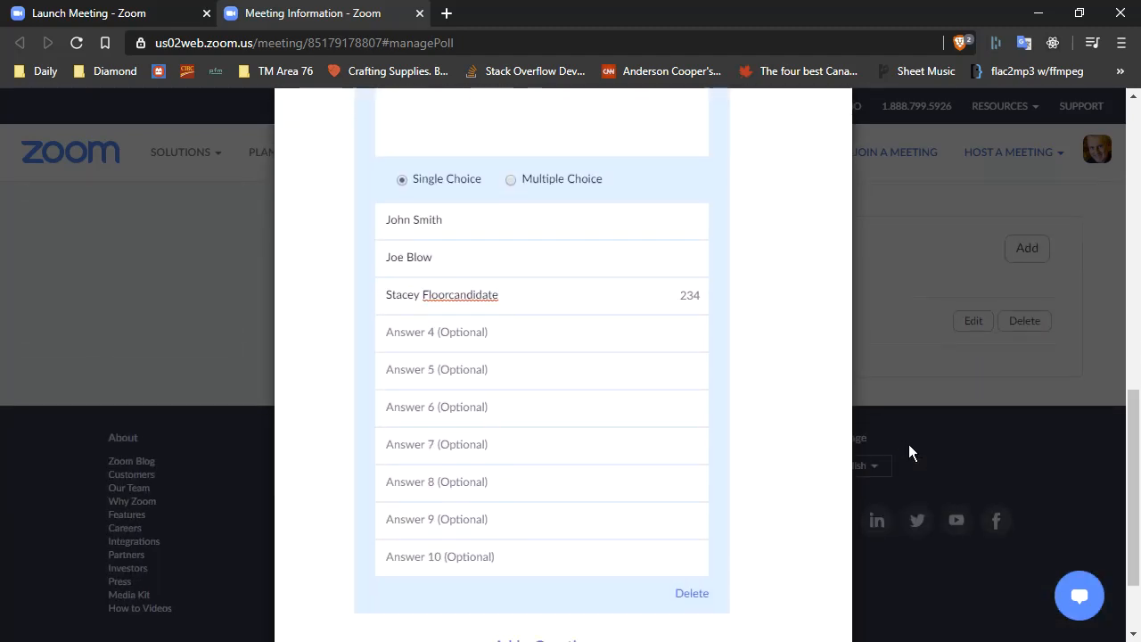
pyautogui.scroll(-2, 908, 444)
pyautogui.click(724, 604)
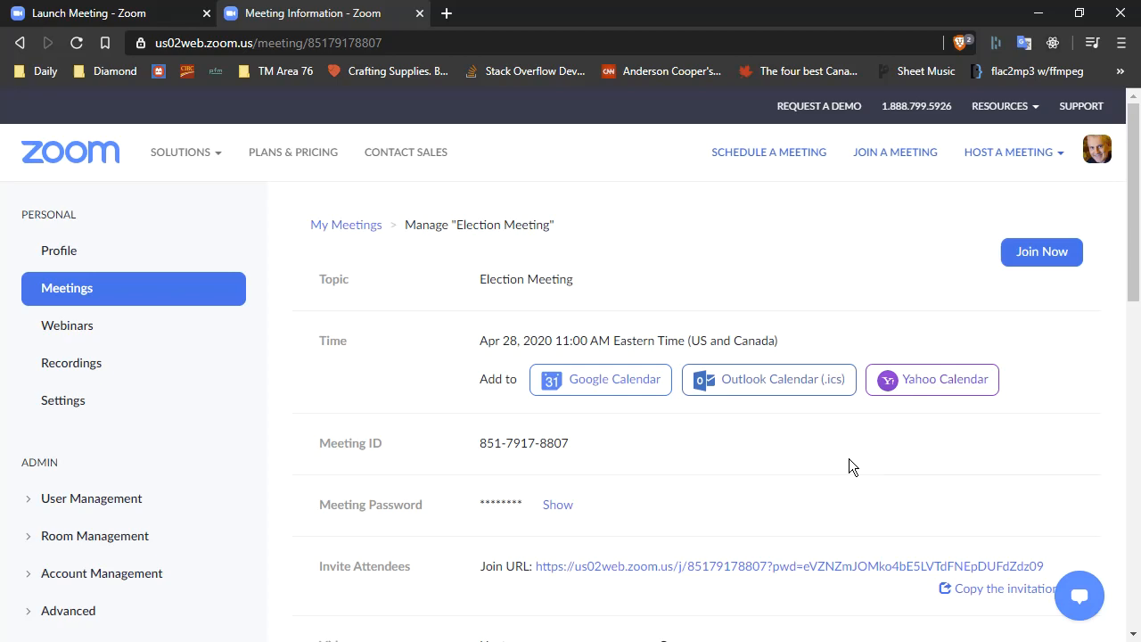
# Add a new poll for the meeting titled "VP Education" and mark it anonymous.
pyautogui.scroll(-6, 884, 459)
pyautogui.scroll(-3, 595, 337)
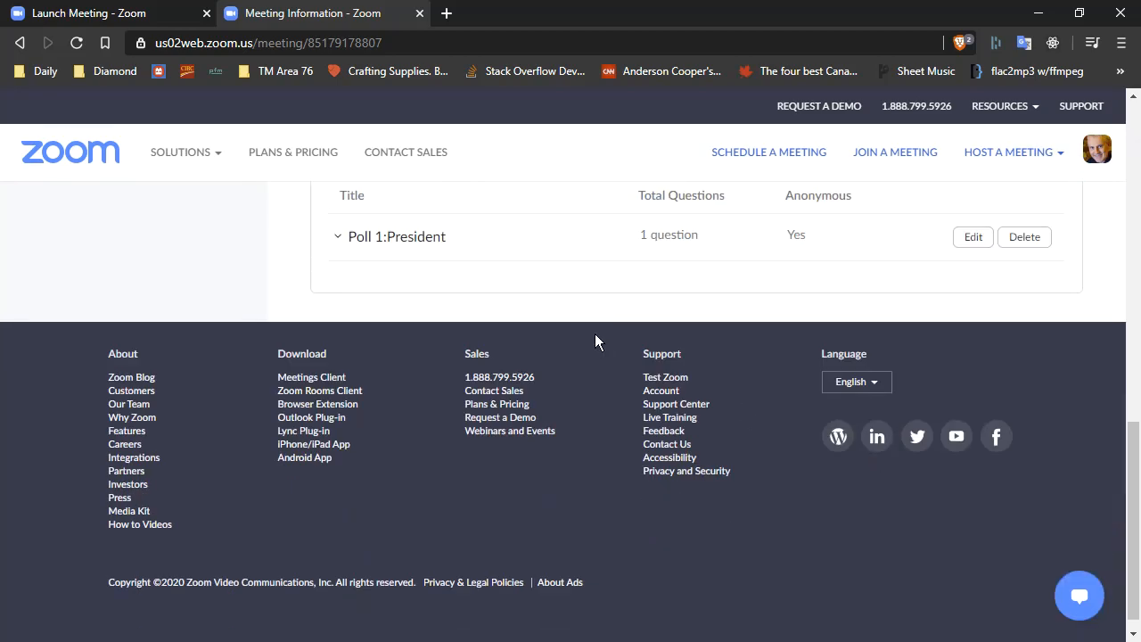
pyautogui.scroll(1, 591, 330)
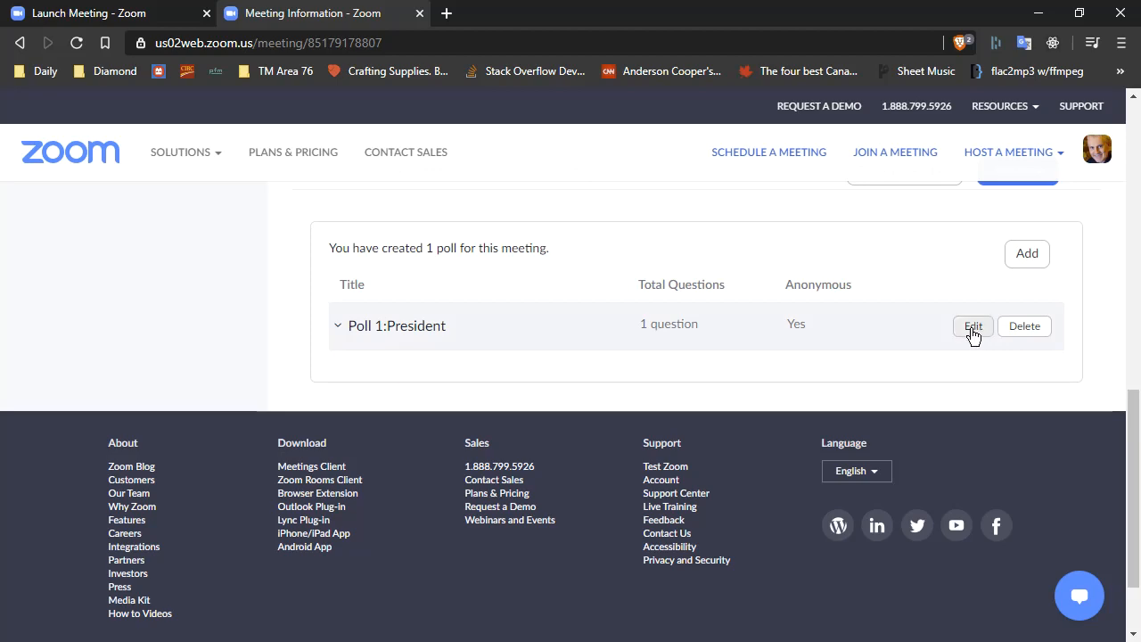
pyautogui.click(1017, 254)
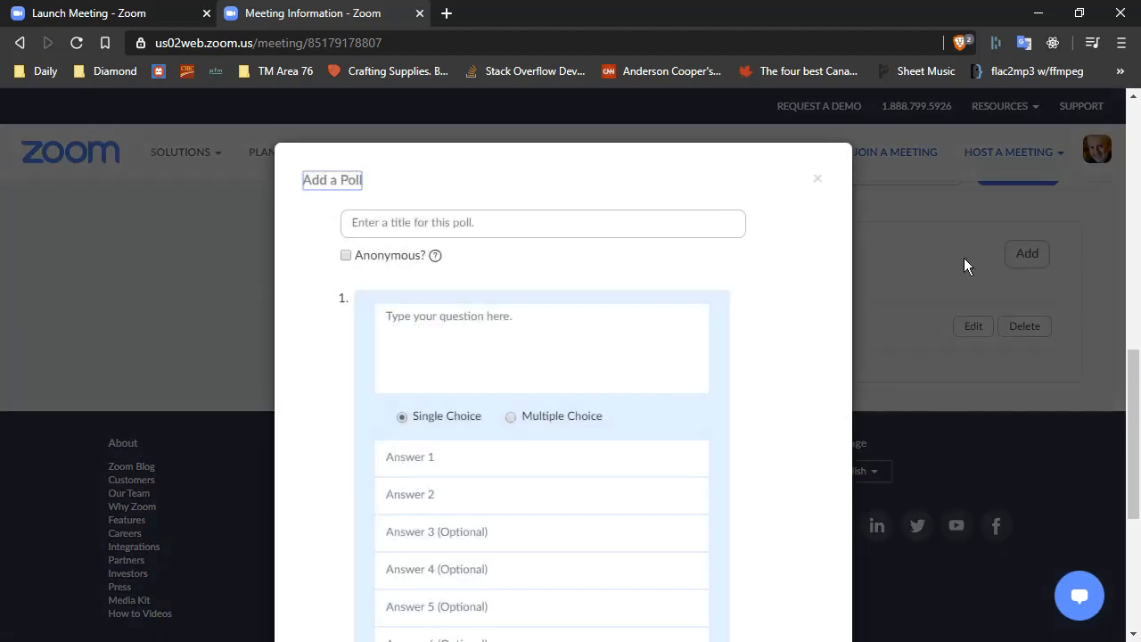
pyautogui.click(498, 221)
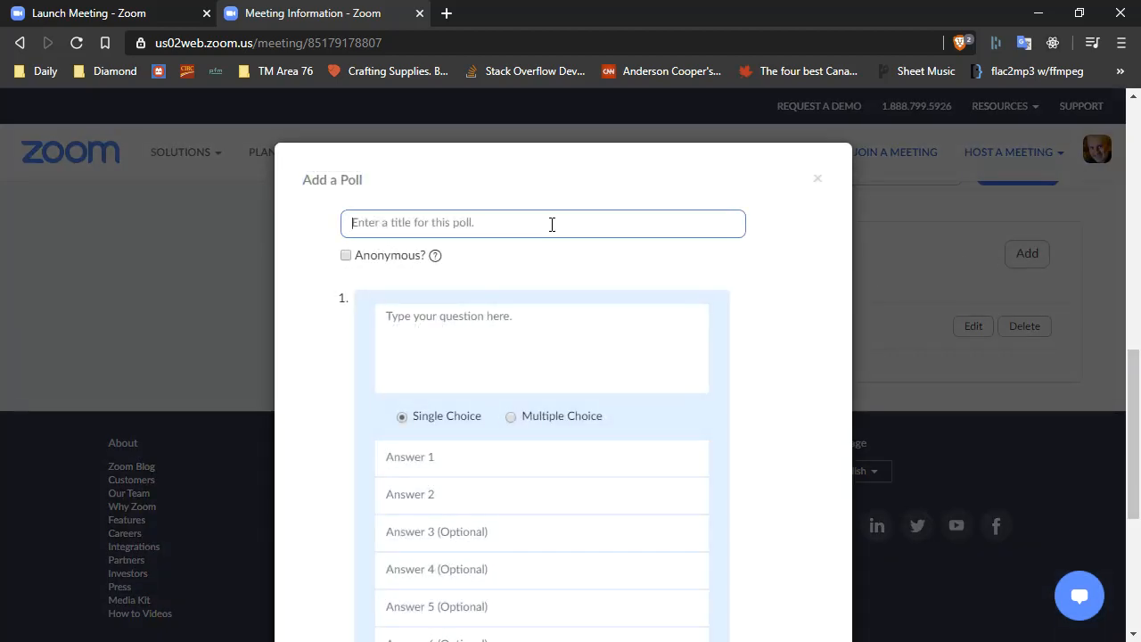
pyautogui.write('VP Education')
pyautogui.press('Tab')
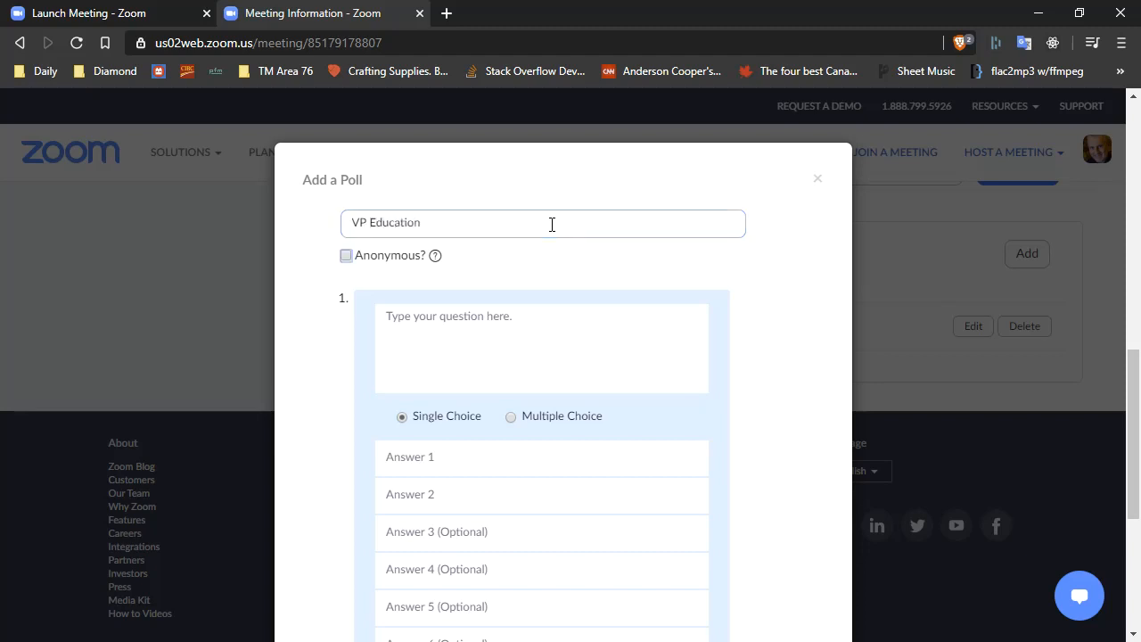
pyautogui.press('Tab')
pyautogui.hotkey('shift', 'Tab')
pyautogui.press('Tab')
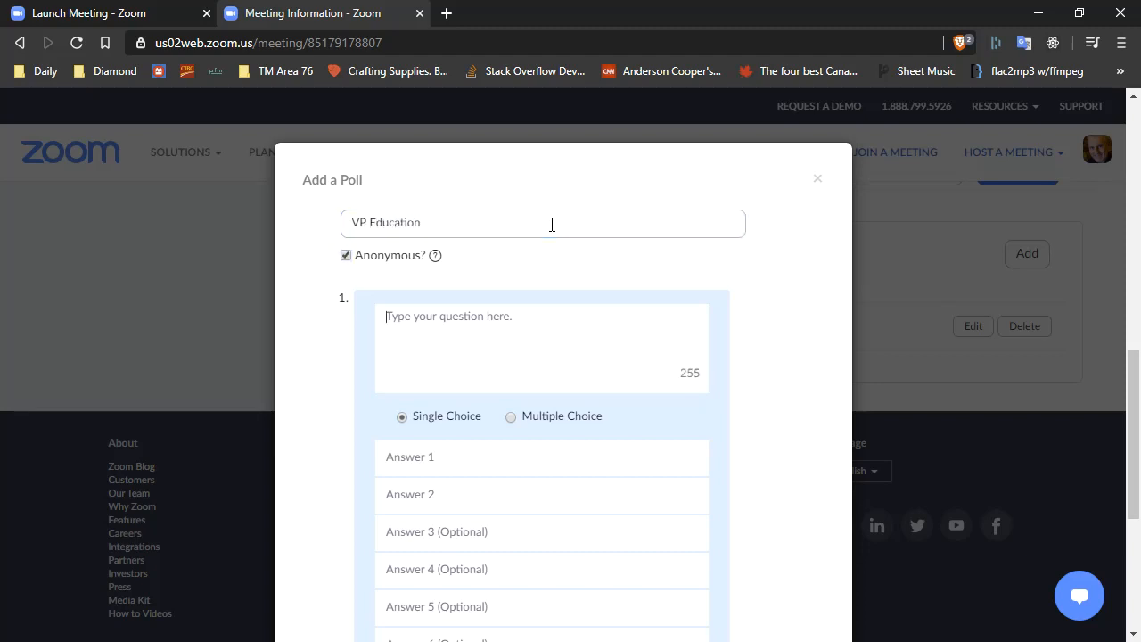
# Enter the poll question "Who do you want for the VP of Education?".
pyautogui.write('Who do you want fo')
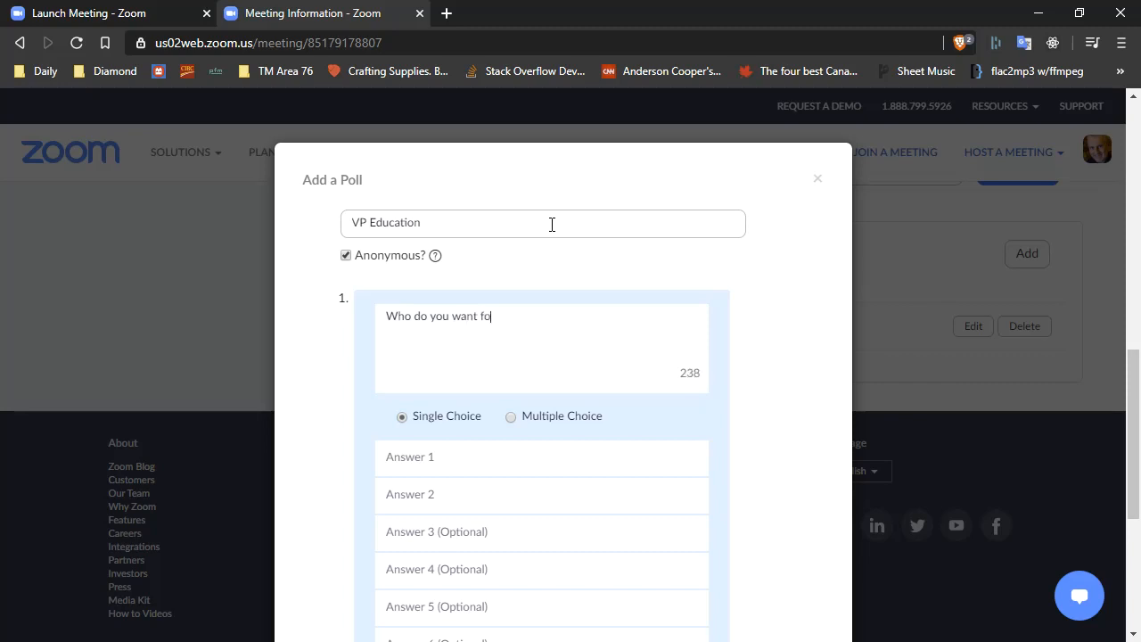
pyautogui.write('r the VP of Education?')
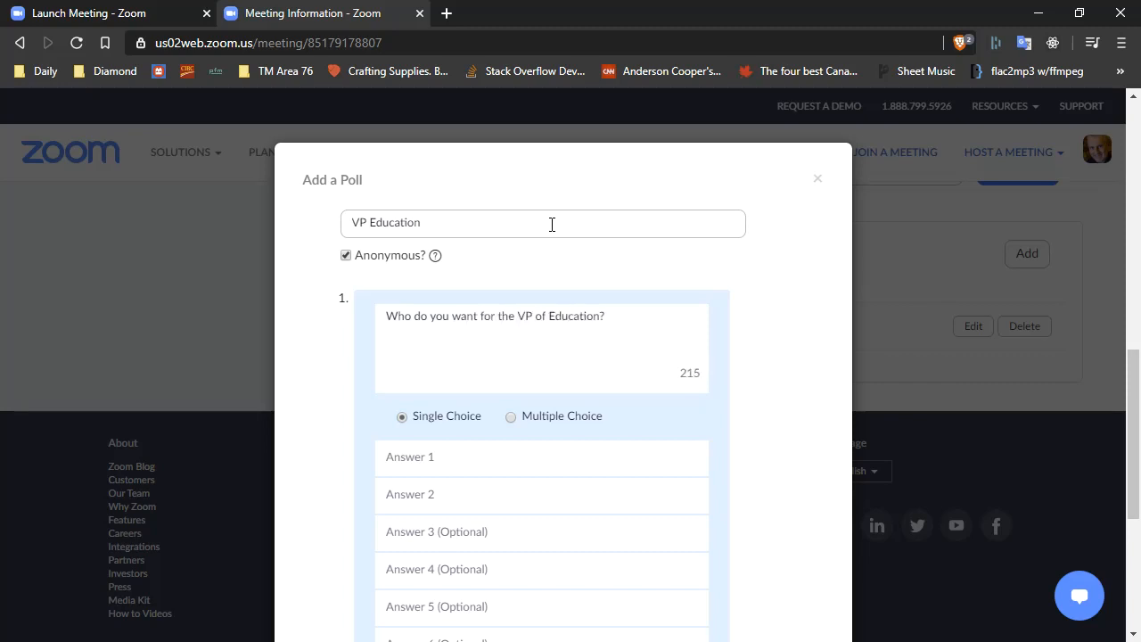
# Enter "Good Teacher" and "Know it All" as the first two answers and save the poll.
pyautogui.click(469, 455)
pyautogui.write('Good Teacher')
pyautogui.press('Tab')
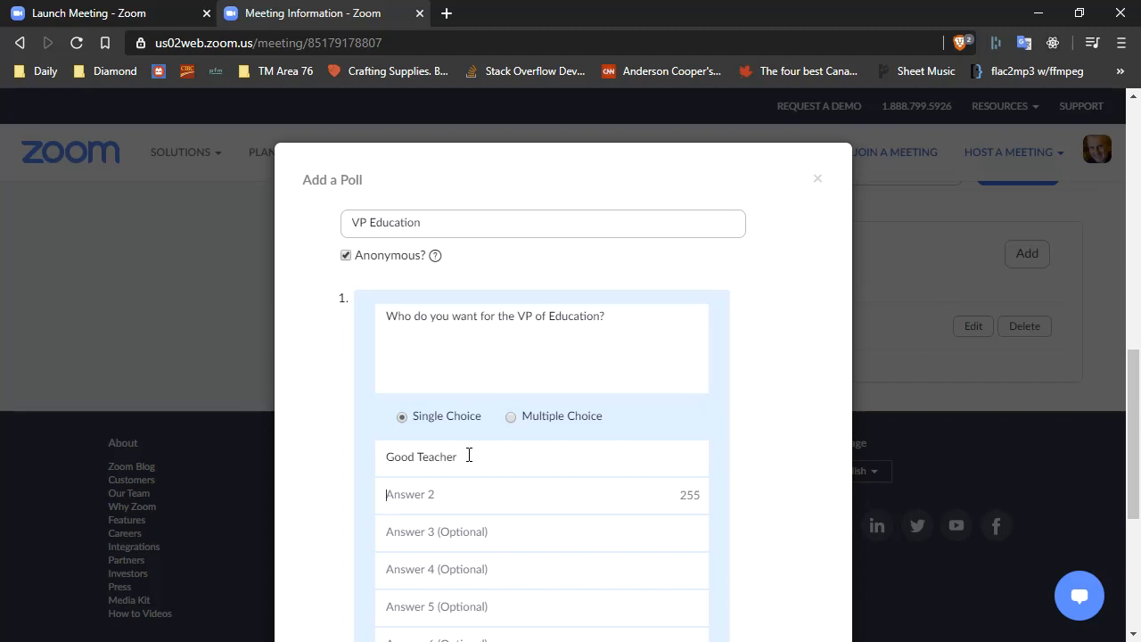
pyautogui.write('Know it Alll')
pyautogui.scroll(-4, 802, 428)
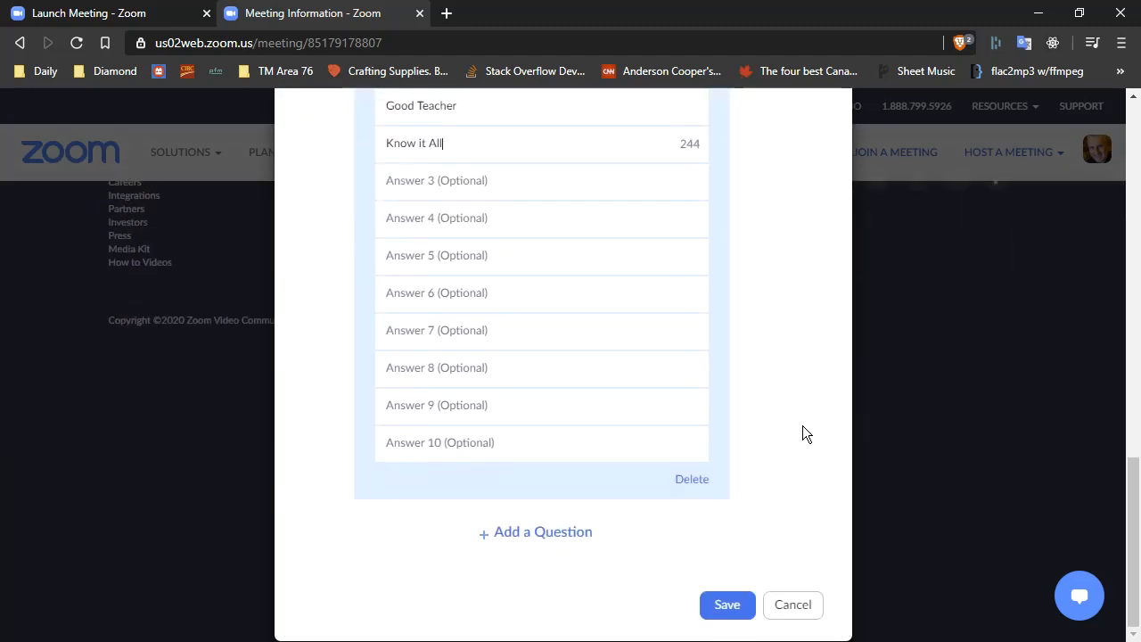
pyautogui.click(727, 605)
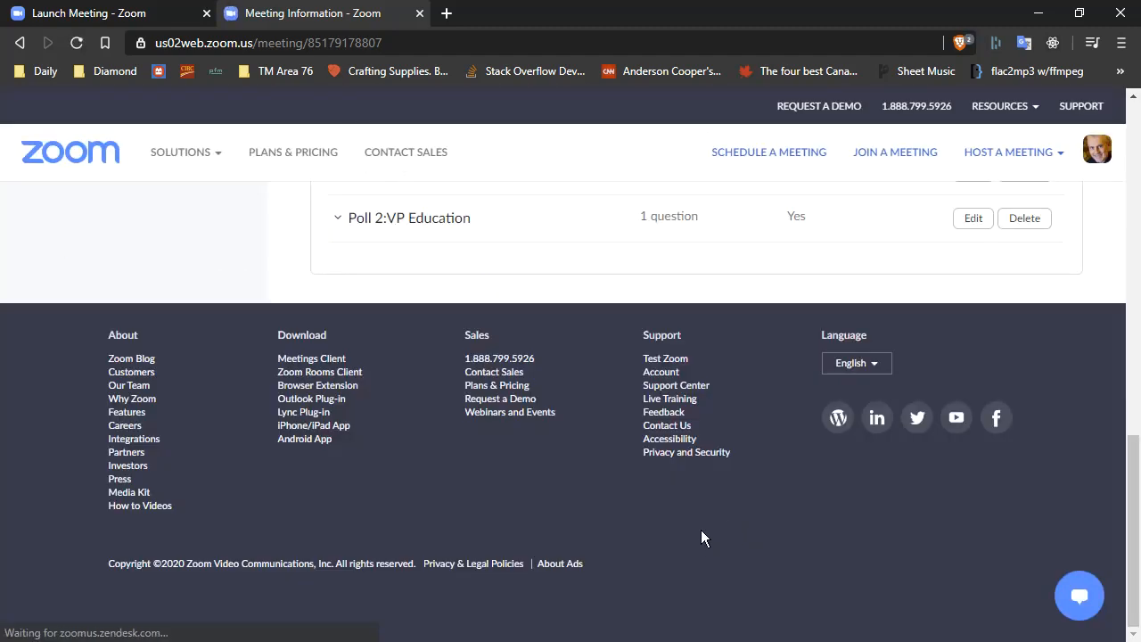
# Switch between the President and VP Education polls in the meeting's Polls window to review their questions.
pyautogui.scroll(3, 621, 238)
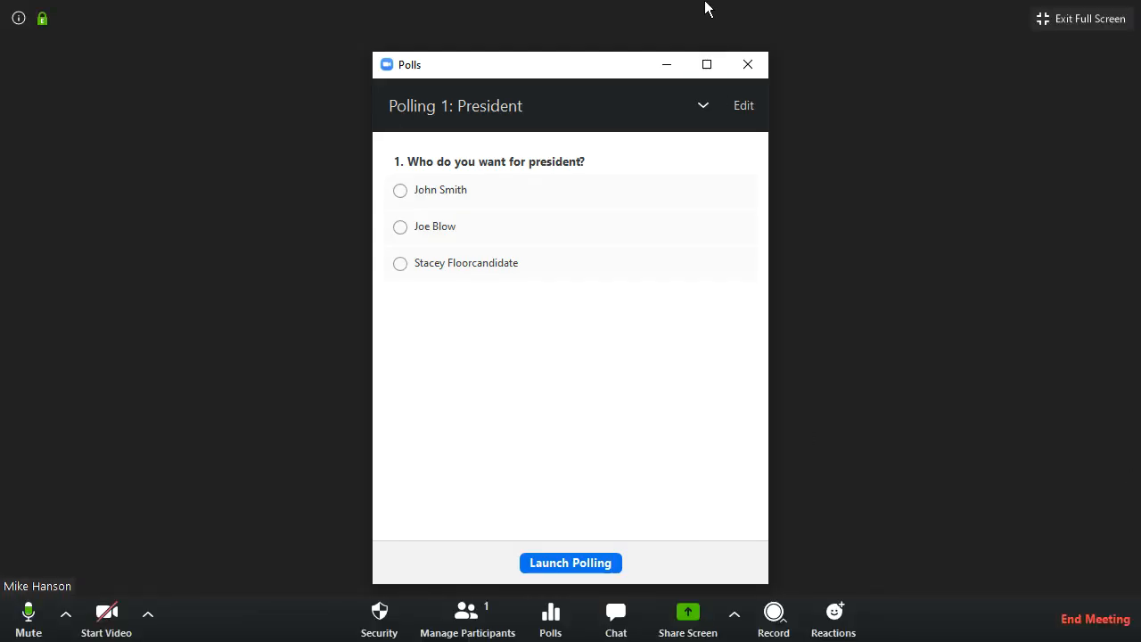
pyautogui.click(704, 105)
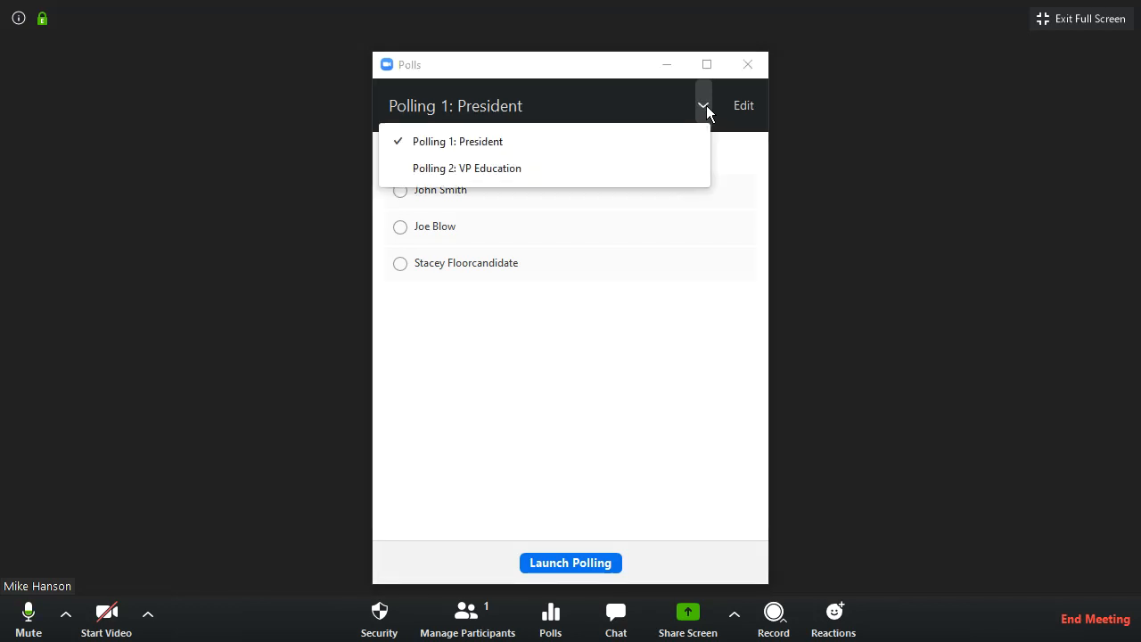
pyautogui.click(469, 167)
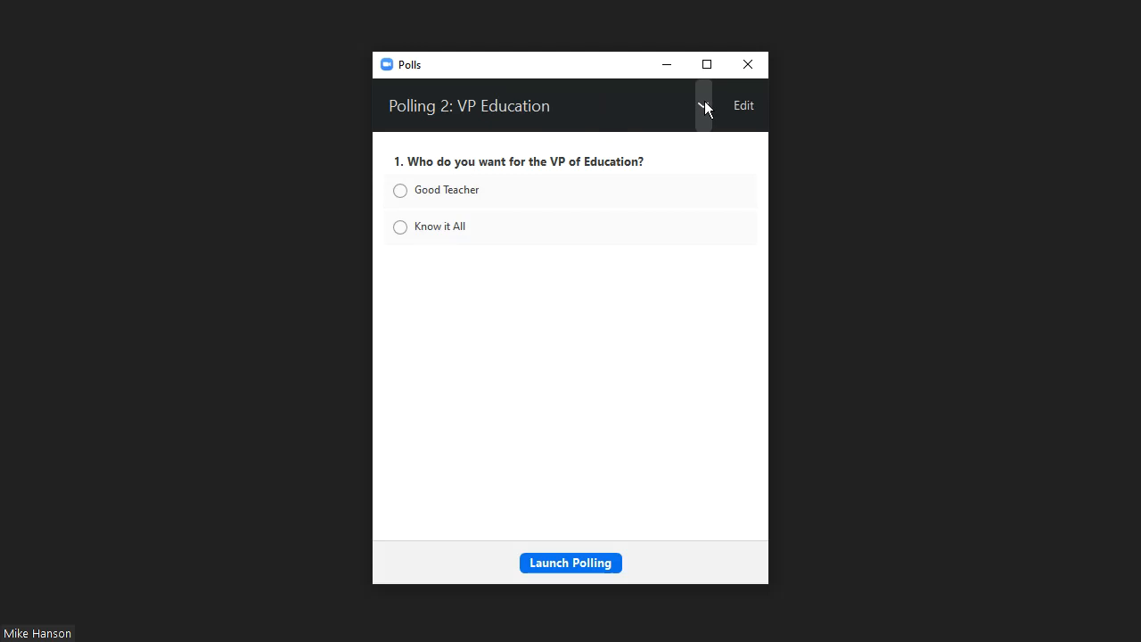
pyautogui.click(704, 105)
pyautogui.click(448, 140)
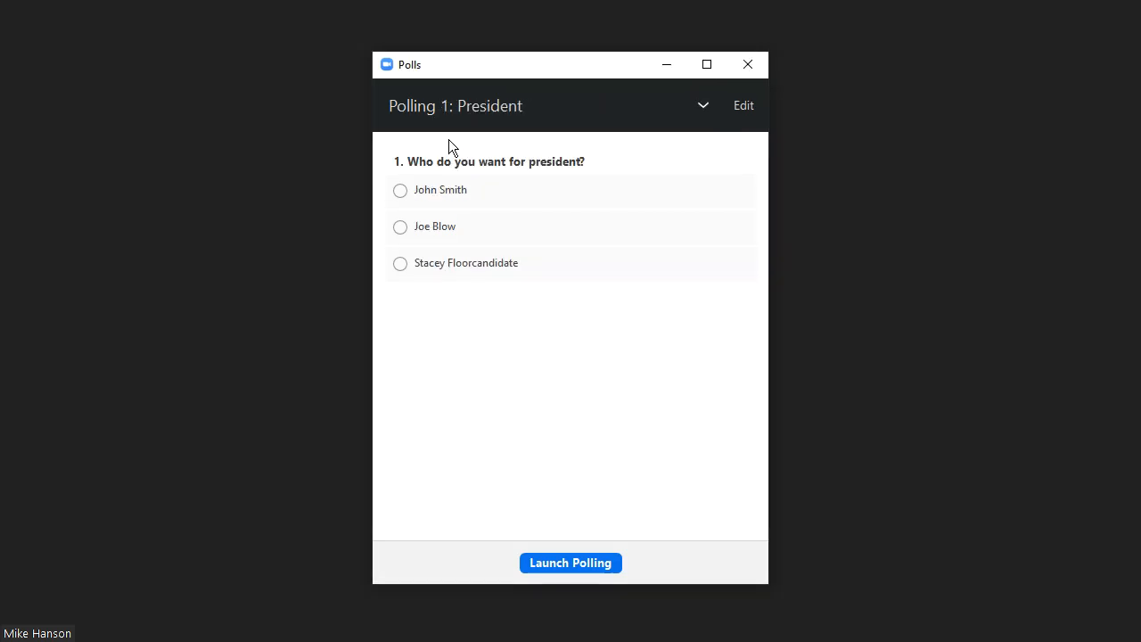
# Launch the President poll, end the polling, and close the Polls window.
pyautogui.click(568, 564)
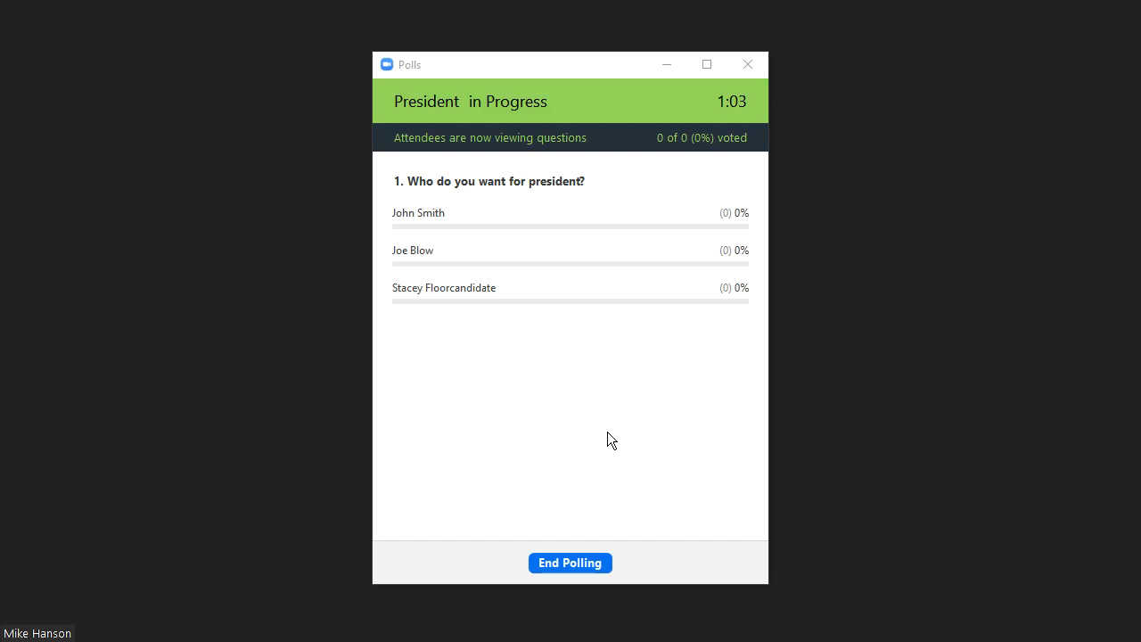
pyautogui.click(558, 562)
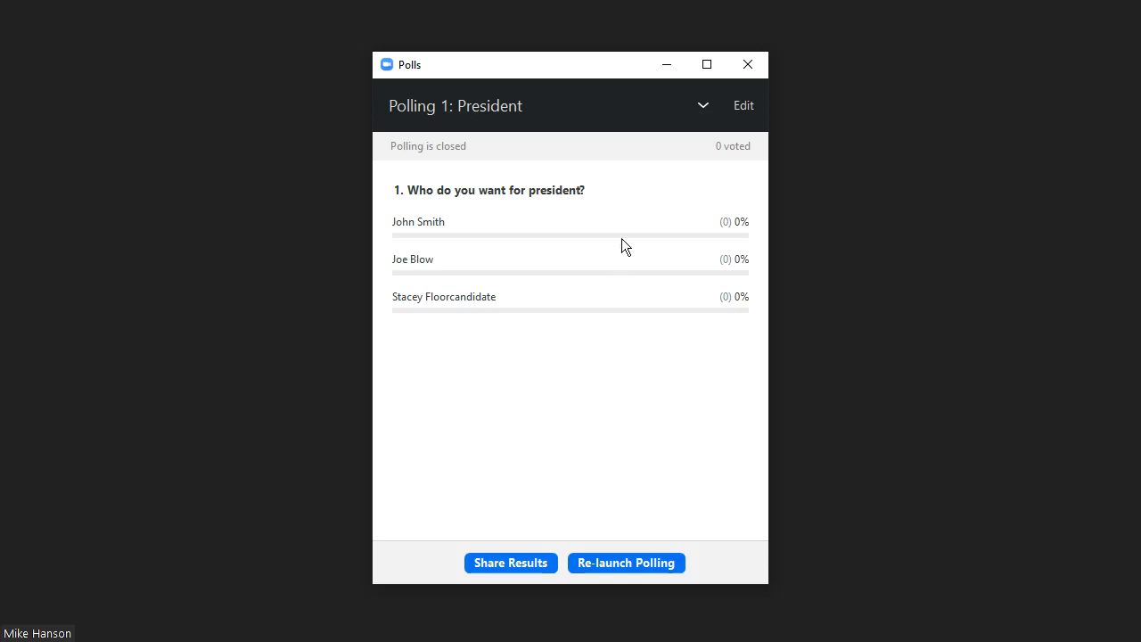
pyautogui.click(756, 67)
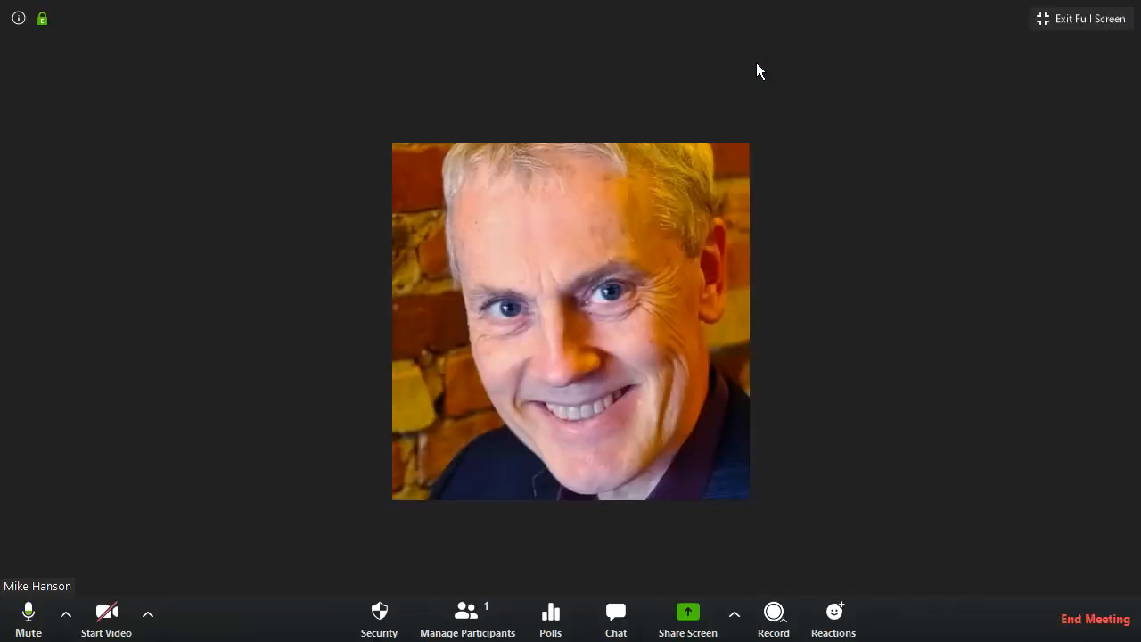
# Send the chat message "President is WHoever" to Everyone and close the chat window.
pyautogui.click(615, 619)
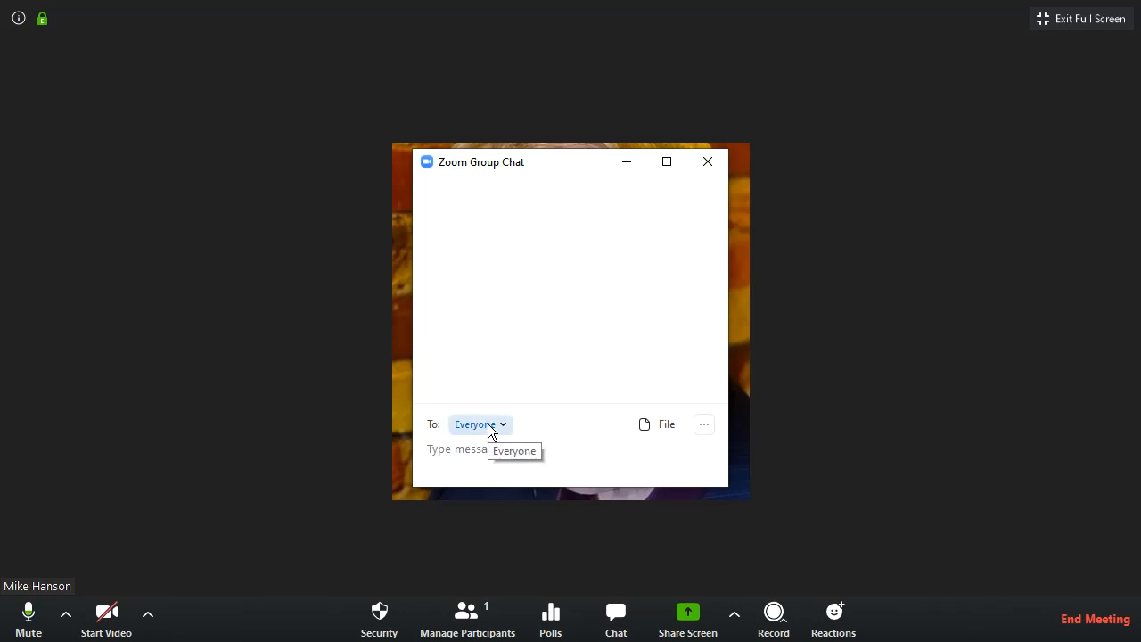
pyautogui.click(489, 425)
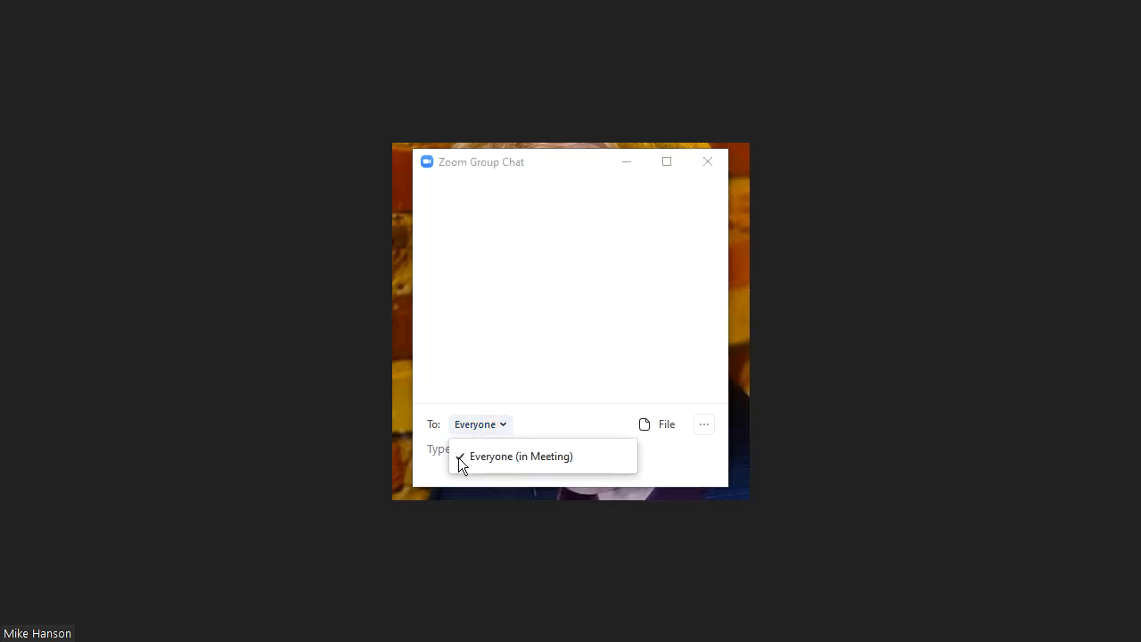
pyautogui.click(437, 451)
pyautogui.write('PRes')
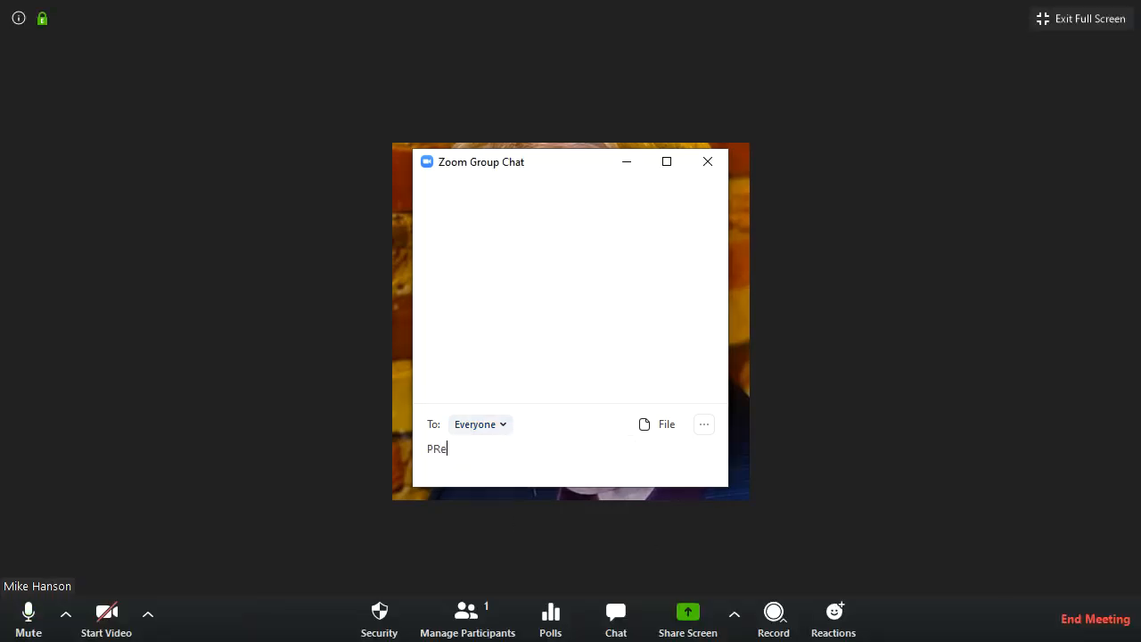
pyautogui.press('BackSpace')
pyautogui.press('BackSpace')
pyautogui.press('BackSpace')
pyautogui.write('resident is WHoever')
pyautogui.press('Return')
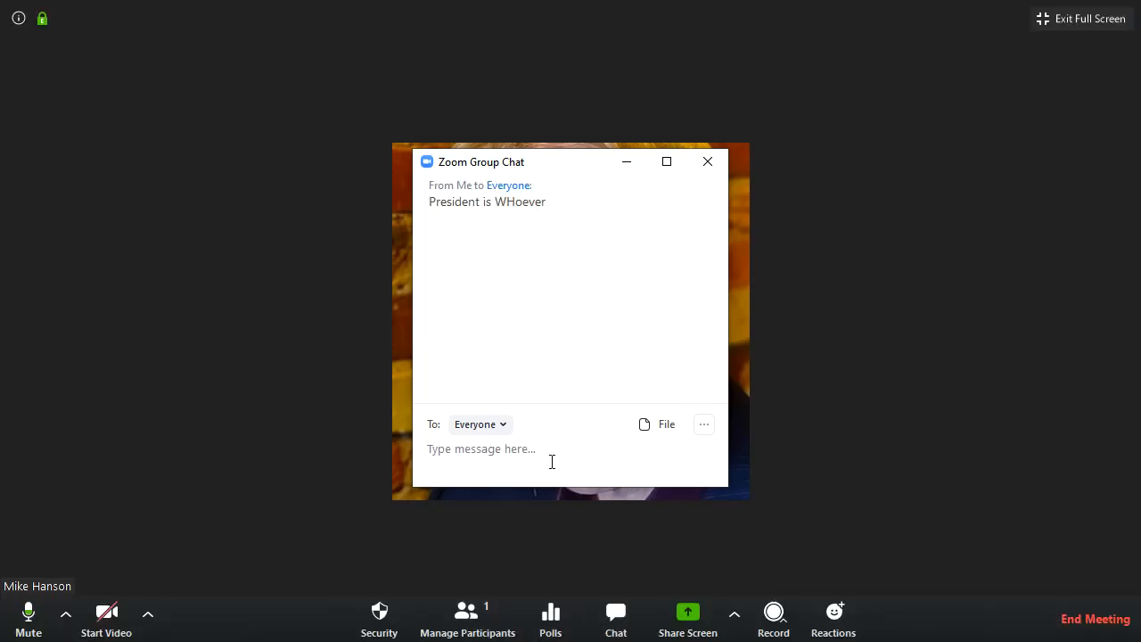
pyautogui.click(713, 162)
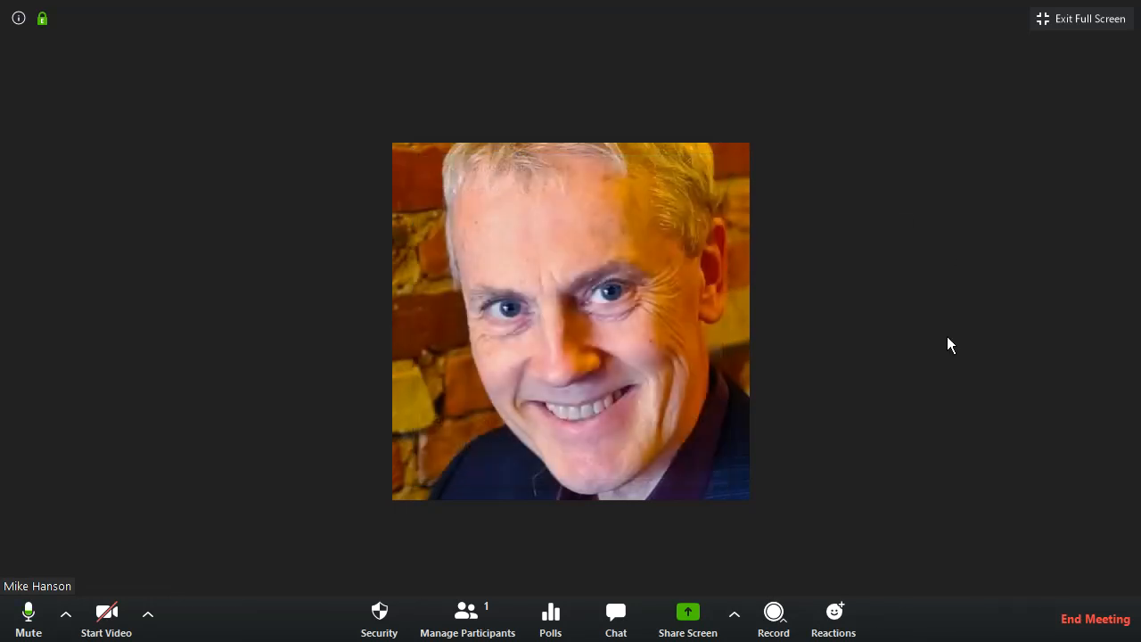